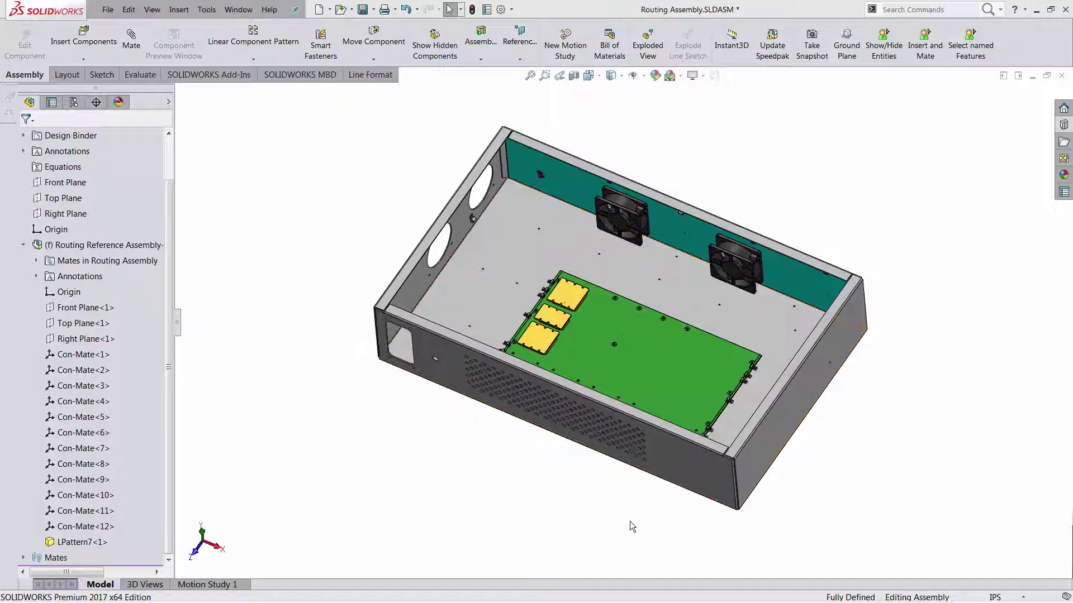
Select the enclosure floor, clear the see-through highlight and zoom around the circuit board
{"action": "left_click", "coordinate": [606, 337]}
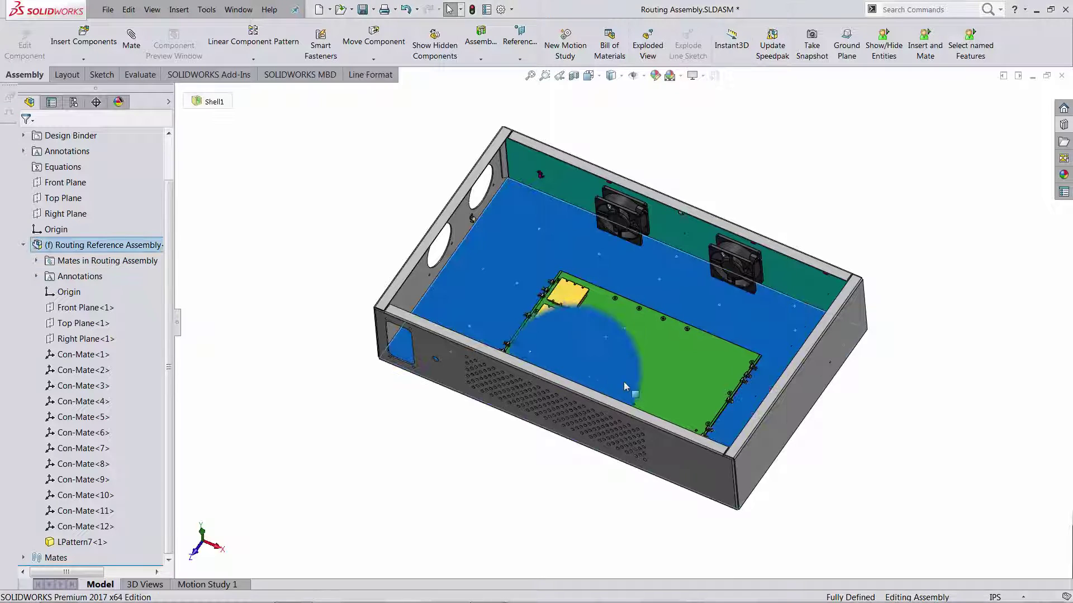
{"action": "scroll", "coordinate": [564, 345], "scroll_direction": "down", "scroll_amount": 5}
{"action": "scroll", "coordinate": [502, 241], "scroll_direction": "down", "scroll_amount": 5}
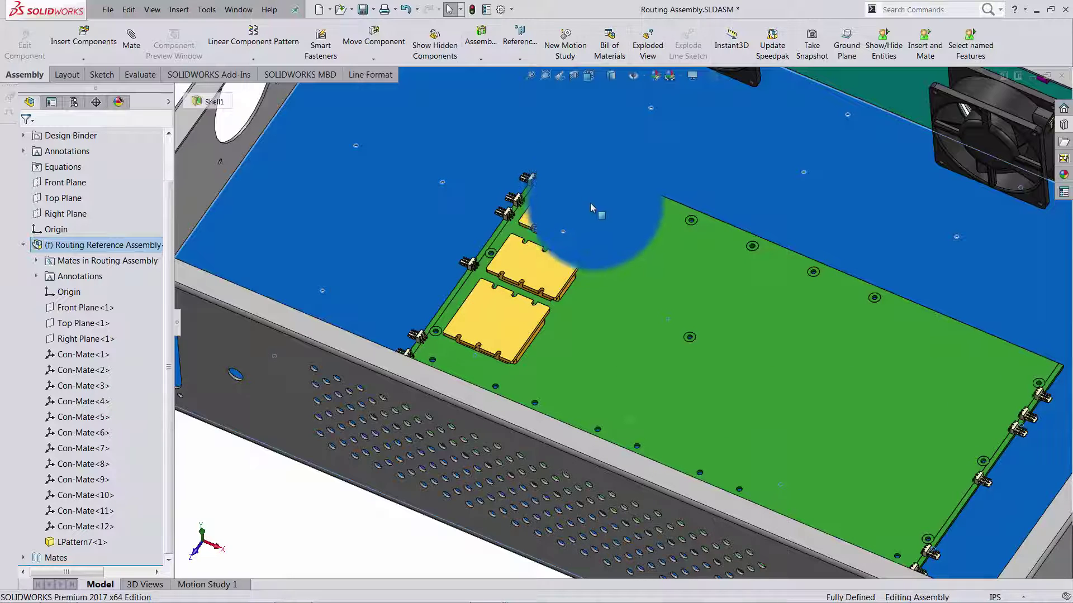
{"action": "key", "text": "Escape"}
{"action": "scroll", "coordinate": [547, 192], "scroll_direction": "down", "scroll_amount": 5}
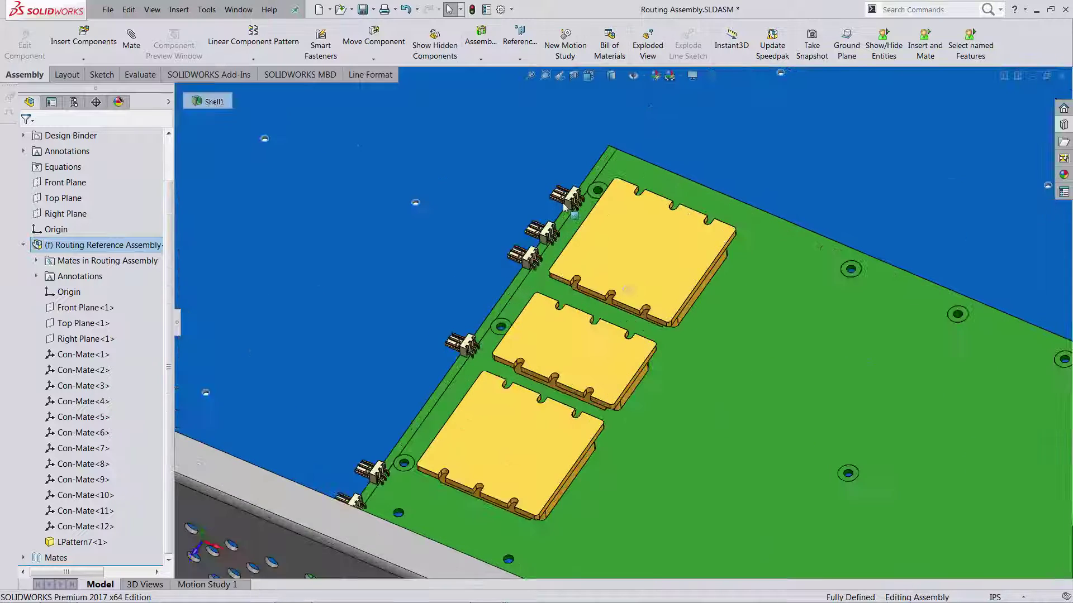
{"action": "scroll", "coordinate": [487, 355], "scroll_direction": "up", "scroll_amount": 5}
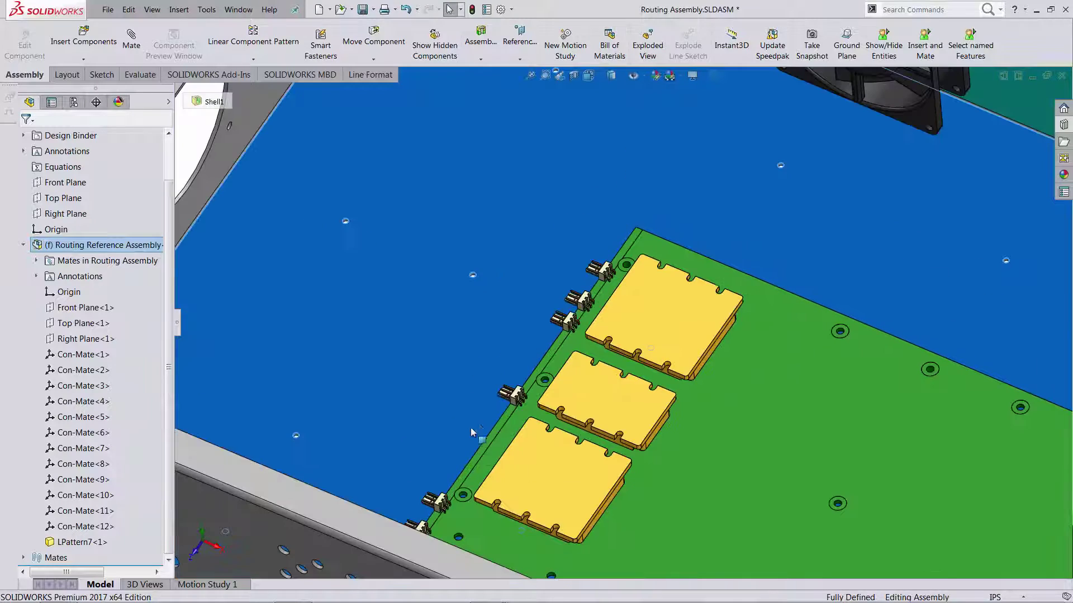
{"action": "scroll", "coordinate": [960, 541], "scroll_direction": "up", "scroll_amount": 4}
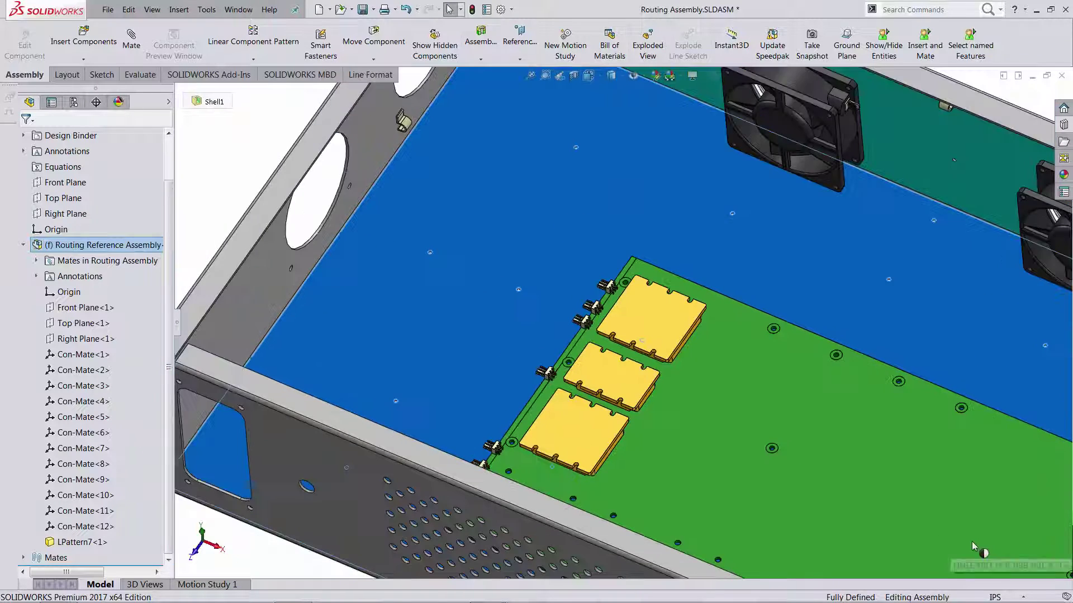
{"action": "scroll", "coordinate": [966, 544], "scroll_direction": "down", "scroll_amount": 3}
{"action": "scroll", "coordinate": [967, 544], "scroll_direction": "up", "scroll_amount": 2}
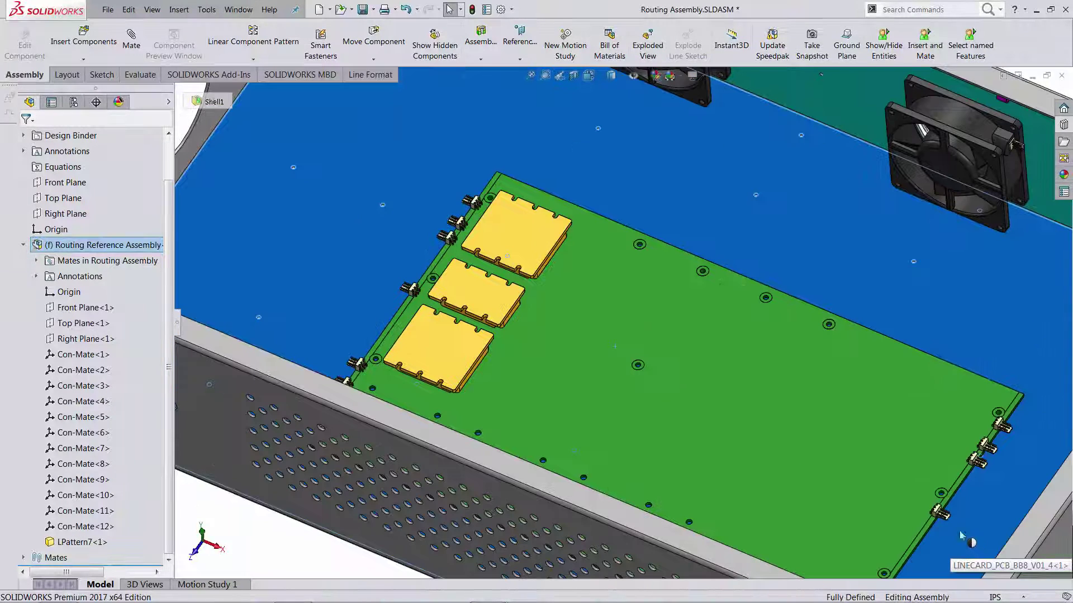
Attach connector (3pin) female.sldprt at every Con-Mate point and zoom to check placement
{"action": "left_click", "coordinate": [923, 53]}
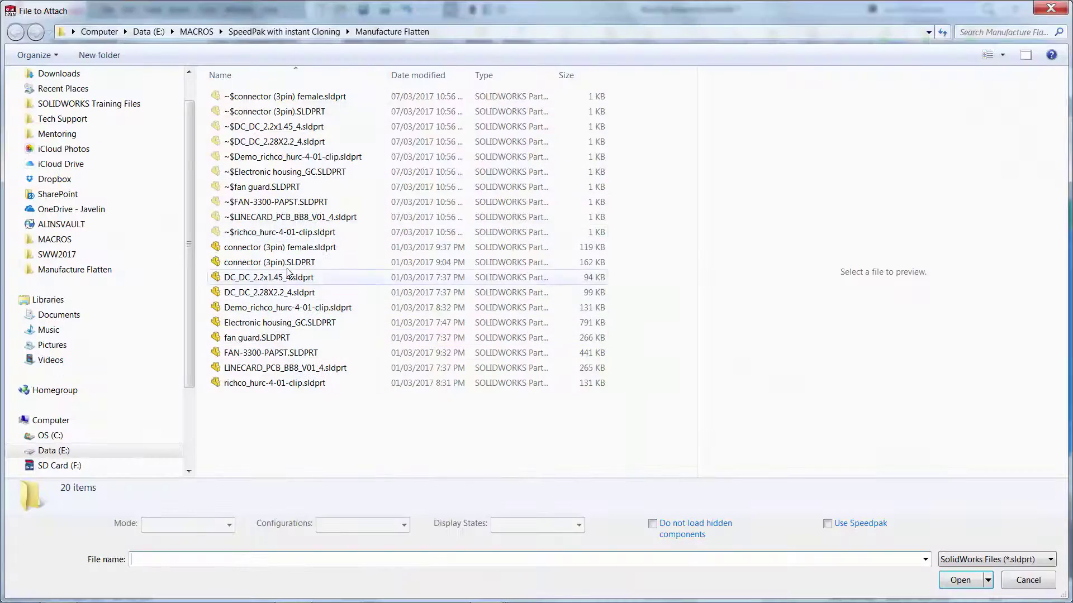
{"action": "double_click", "coordinate": [296, 252]}
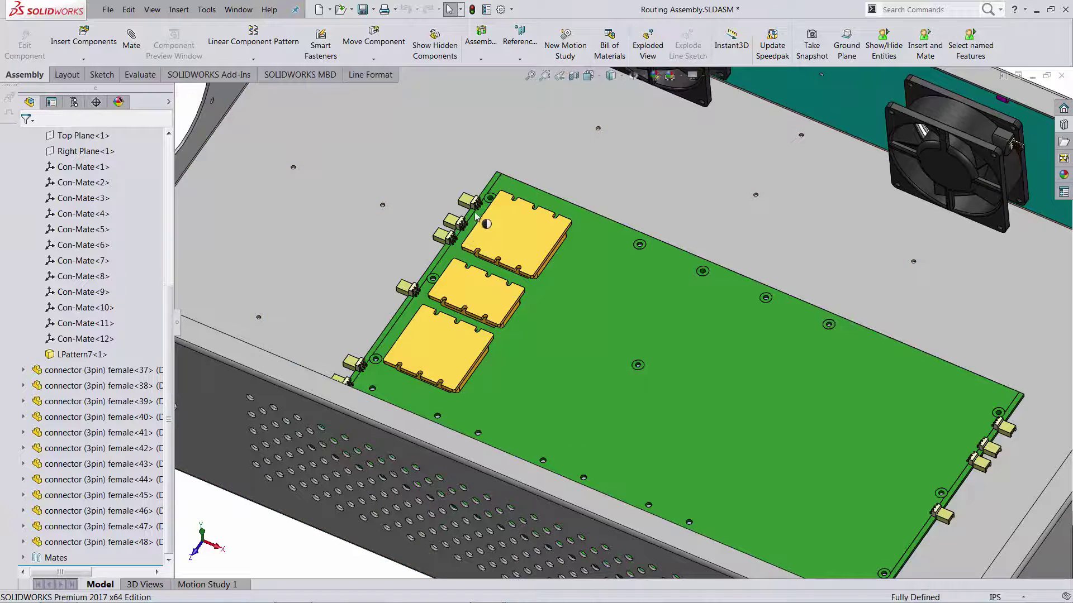
{"action": "scroll", "coordinate": [474, 211], "scroll_direction": "down", "scroll_amount": 5}
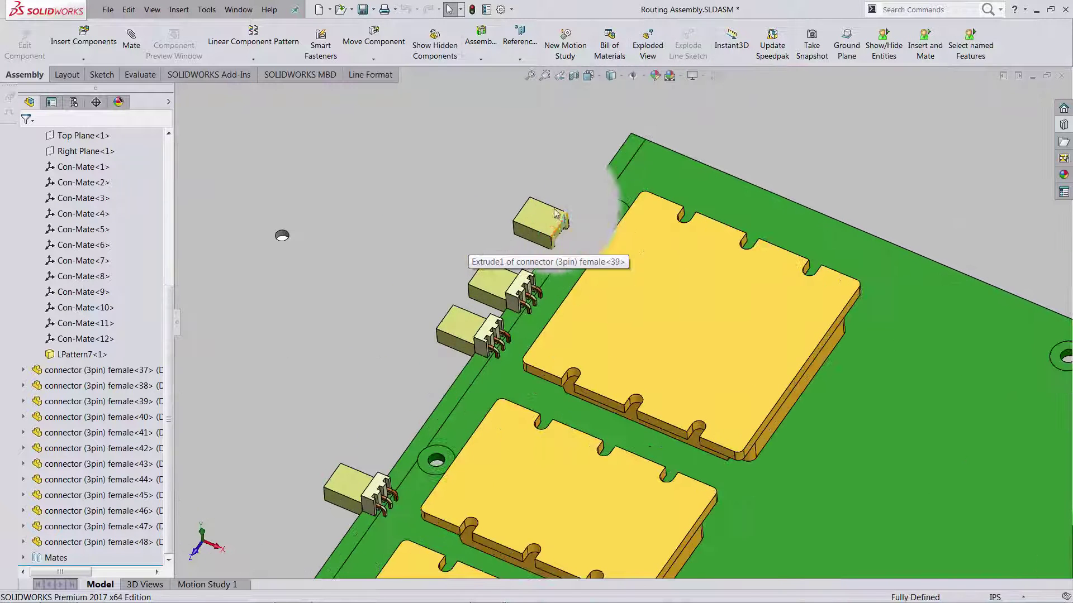
{"action": "scroll", "coordinate": [454, 441], "scroll_direction": "up", "scroll_amount": 2}
{"action": "scroll", "coordinate": [669, 432], "scroll_direction": "up", "scroll_amount": 3}
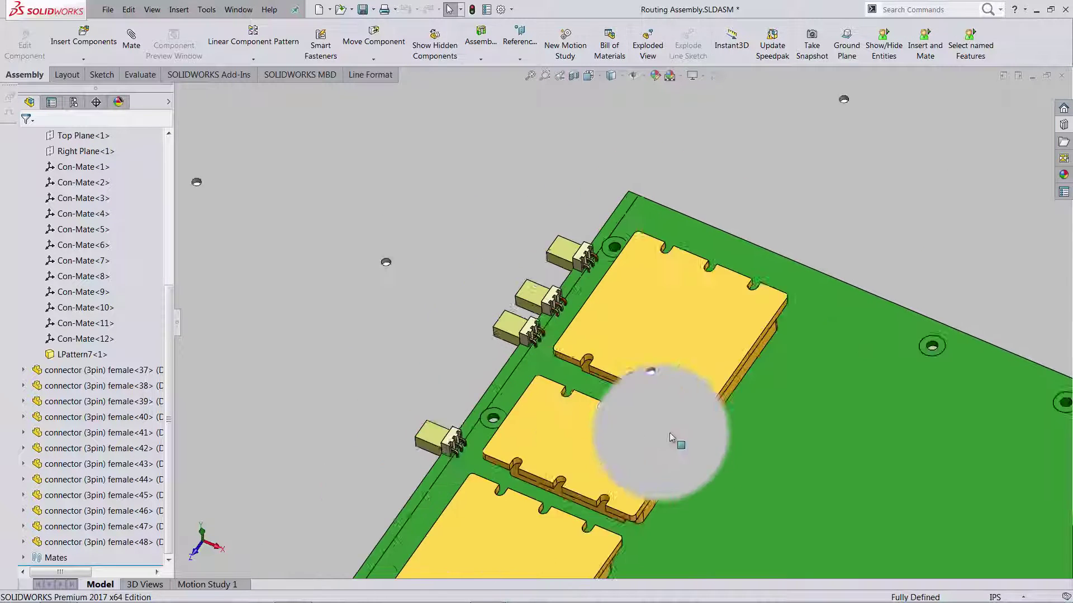
{"action": "scroll", "coordinate": [1061, 540], "scroll_direction": "up", "scroll_amount": 3}
{"action": "scroll", "coordinate": [1005, 536], "scroll_direction": "down", "scroll_amount": 2}
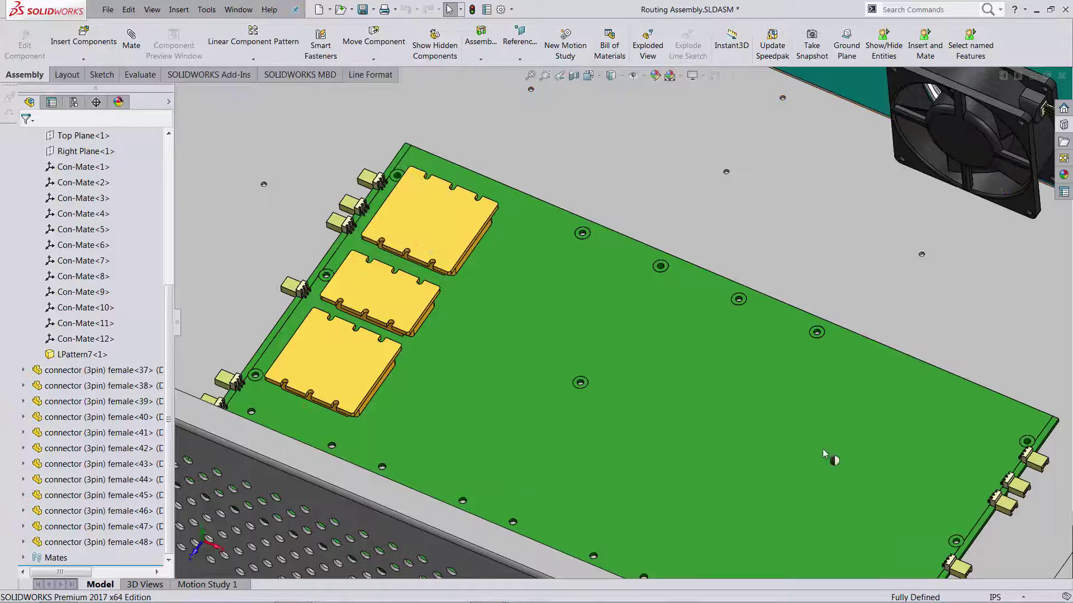
{"action": "scroll", "coordinate": [823, 448], "scroll_direction": "up", "scroll_amount": 5}
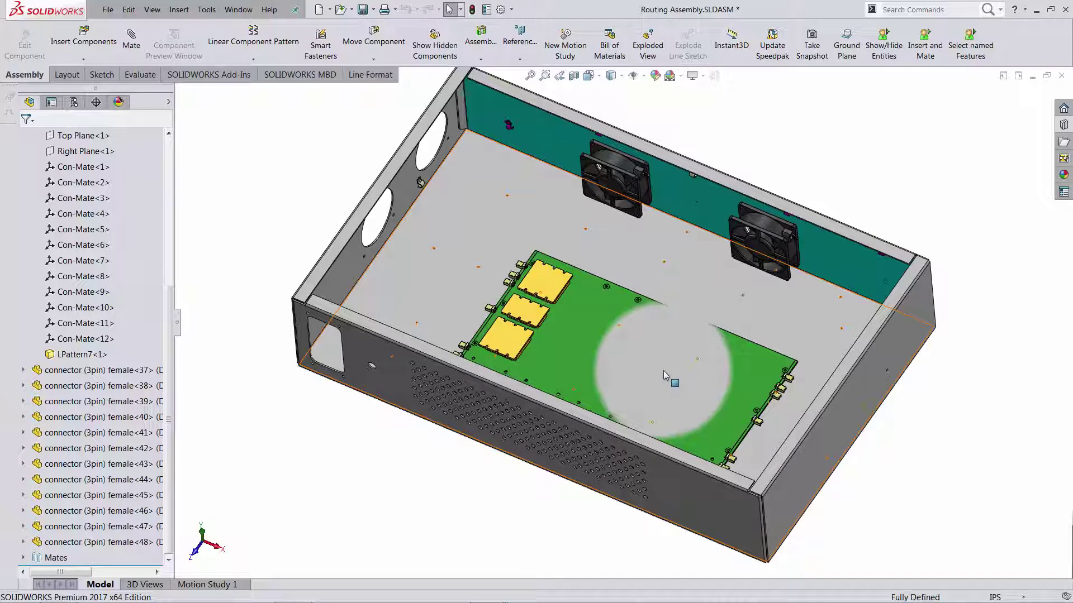
Discard the Routing Assembly changes, then rotate and zoom Electrical_Drawing_2 onto the board connectors
{"action": "left_click", "coordinate": [1061, 78]}
{"action": "left_click", "coordinate": [563, 320]}
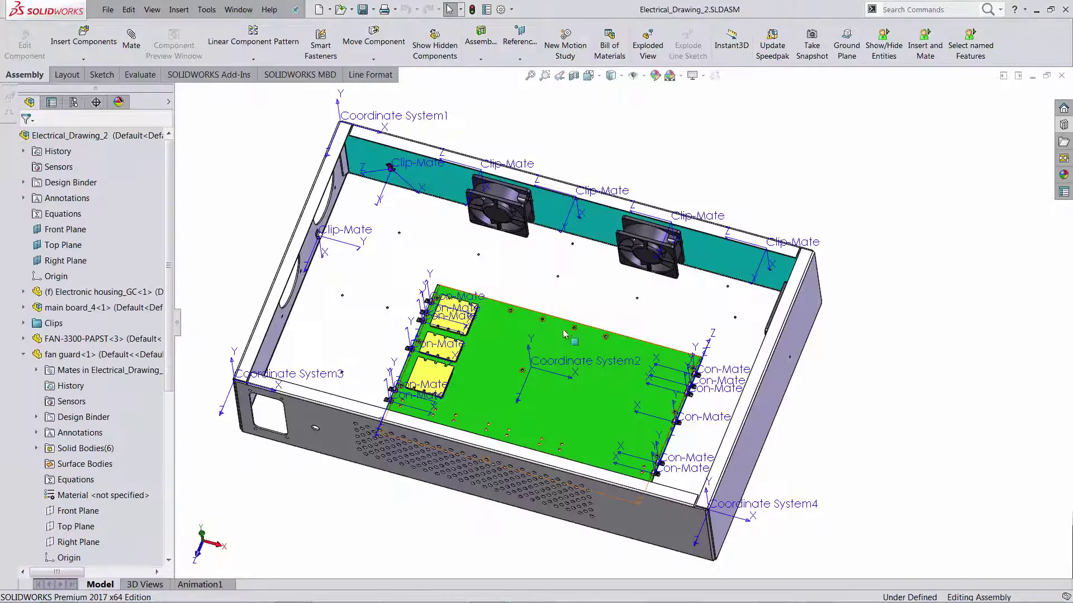
{"action": "middle_click_drag", "start_coordinate": [792, 525], "coordinate": [469, 394]}
{"action": "scroll", "coordinate": [601, 433], "scroll_direction": "up", "scroll_amount": 3}
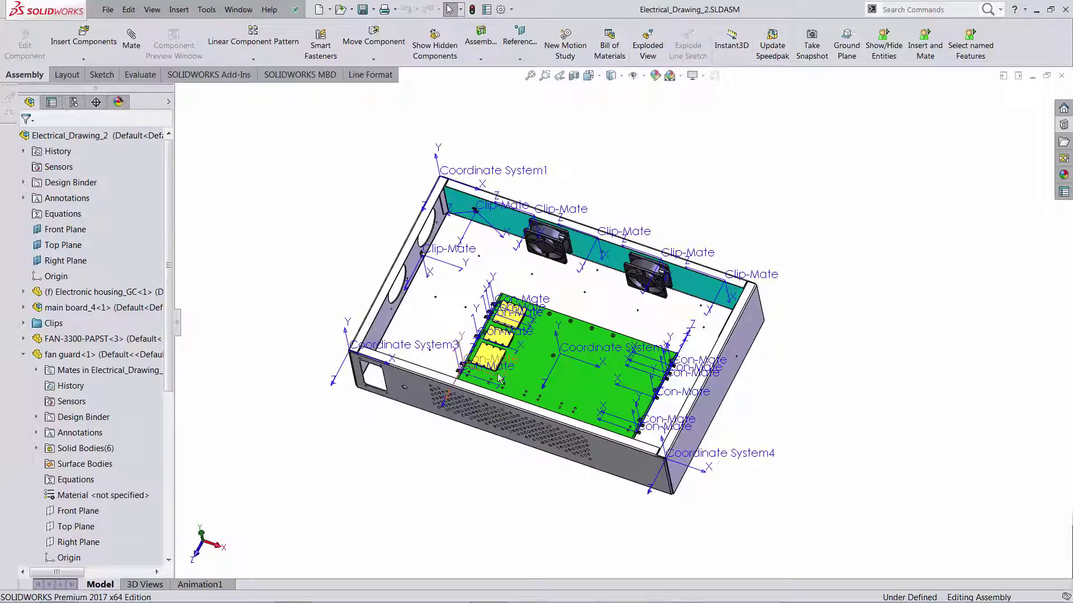
{"action": "scroll", "coordinate": [469, 394], "scroll_direction": "down", "scroll_amount": 5}
{"action": "scroll", "coordinate": [440, 373], "scroll_direction": "down", "scroll_amount": 3}
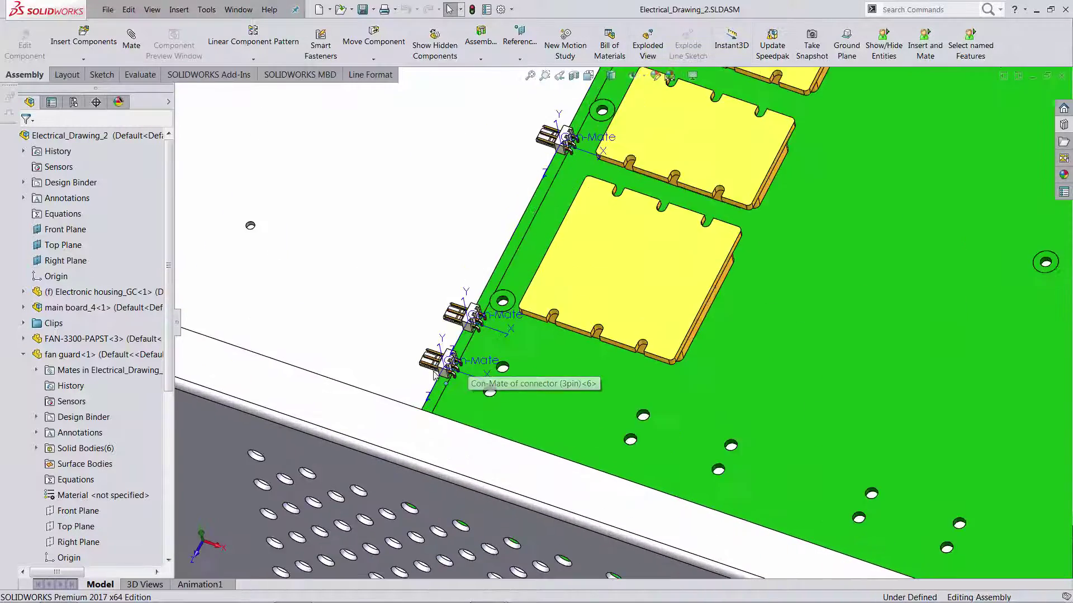
{"action": "scroll", "coordinate": [743, 428], "scroll_direction": "up", "scroll_amount": 3}
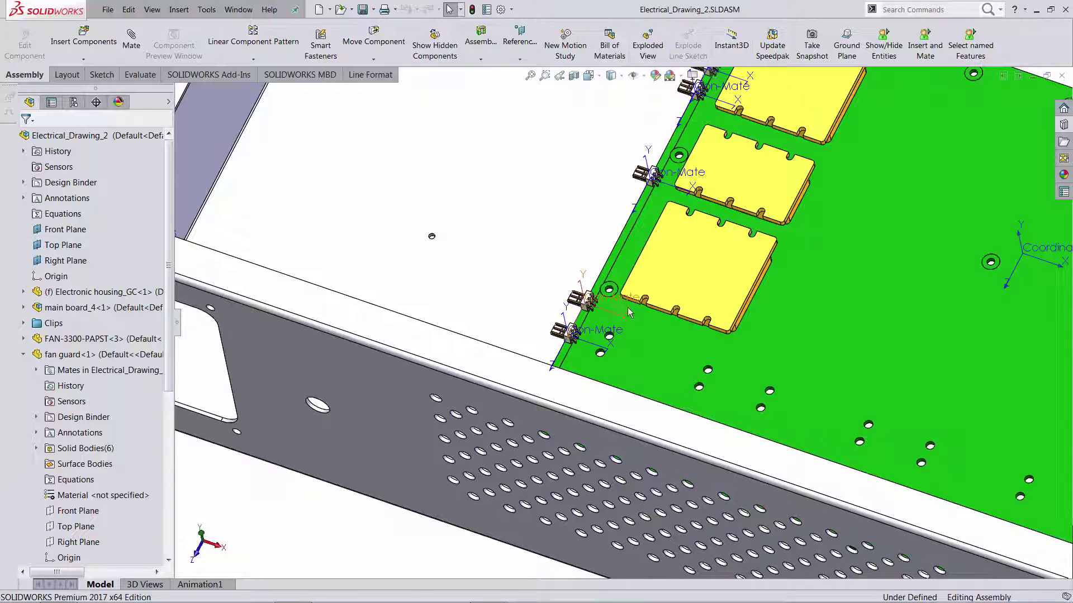
Pick out one of the board's 3-pin connectors, connector (3pin)<6>
{"action": "left_click", "coordinate": [691, 346]}
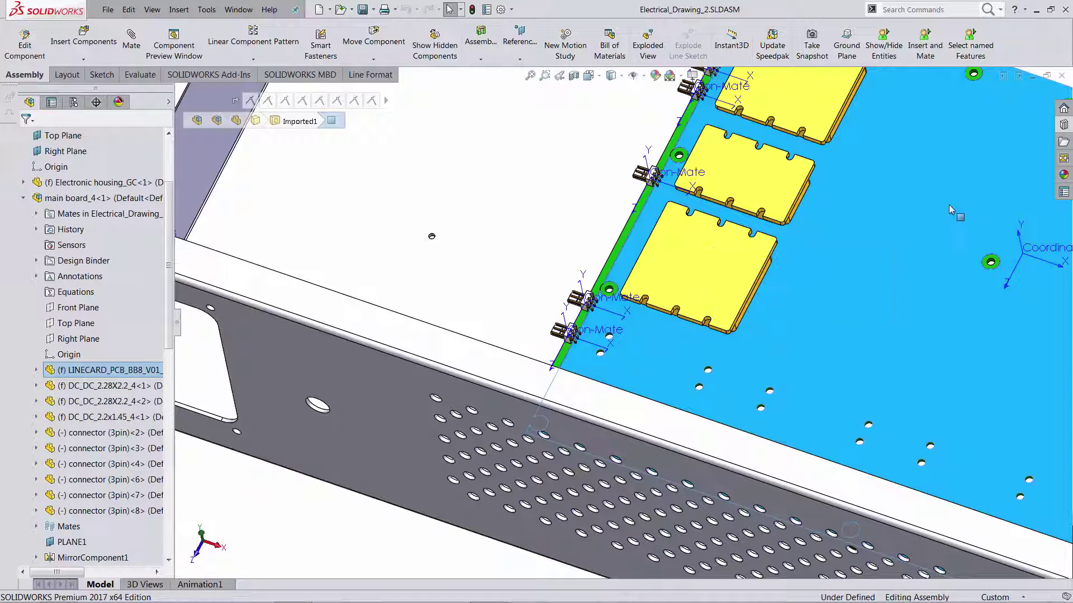
{"action": "scroll", "coordinate": [570, 335], "scroll_direction": "down", "scroll_amount": 3}
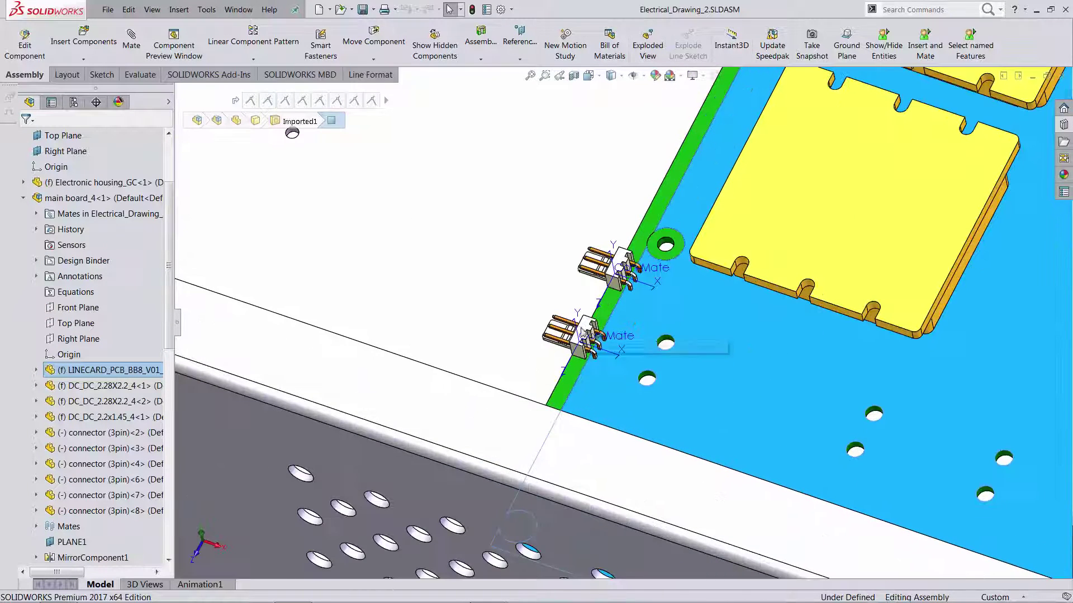
{"action": "left_click", "coordinate": [567, 338]}
{"action": "right_click", "coordinate": [565, 342]}
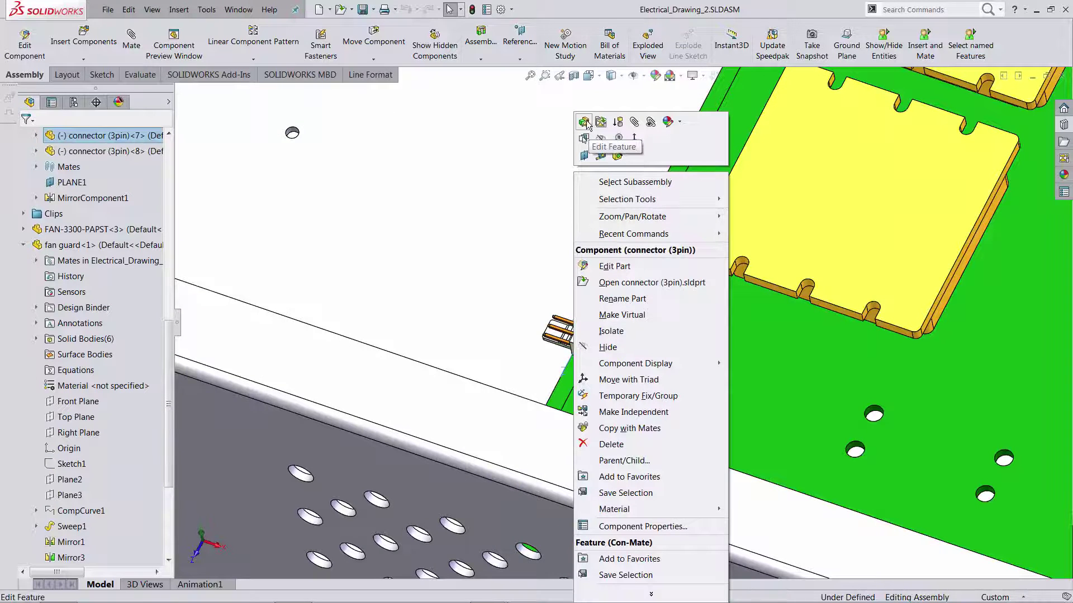
{"action": "left_click", "coordinate": [545, 411]}
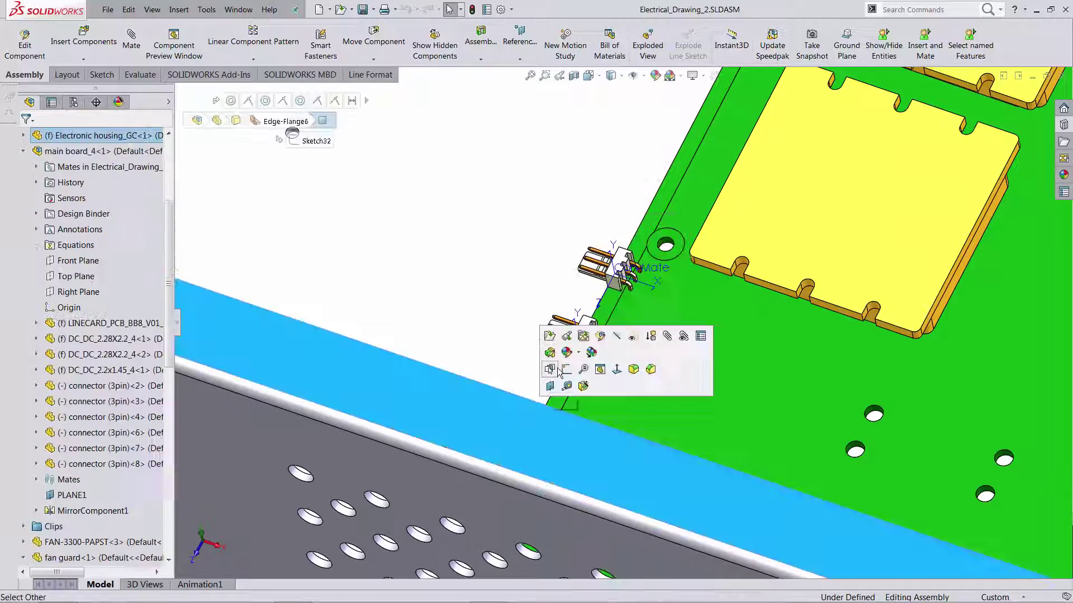
{"action": "left_click", "coordinate": [607, 282]}
{"action": "scroll", "coordinate": [617, 291], "scroll_direction": "down", "scroll_amount": 2}
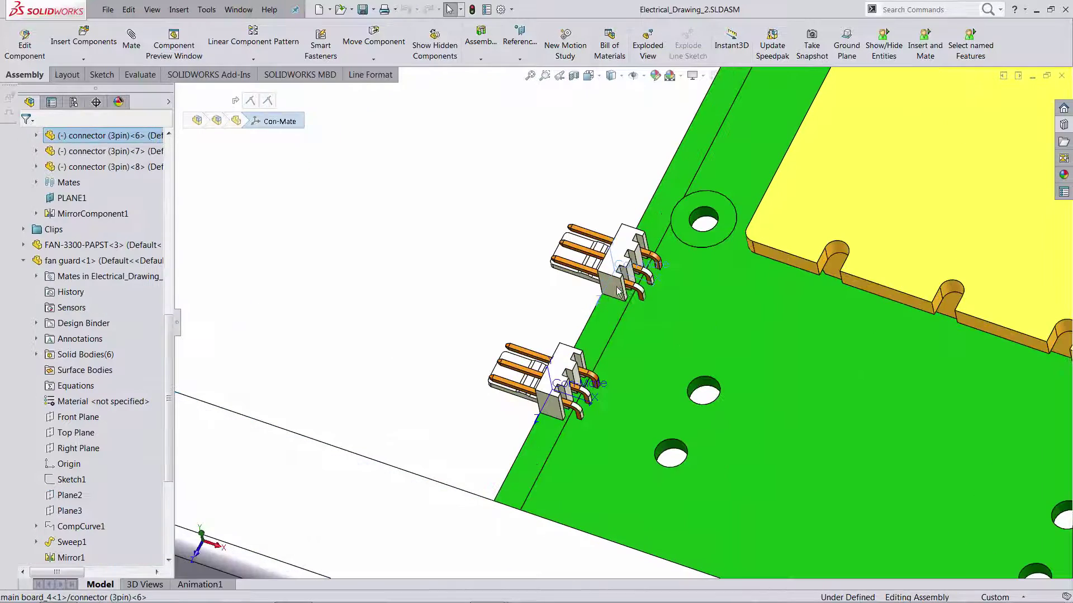
{"action": "right_click", "coordinate": [617, 296]}
{"action": "key", "text": "Escape"}
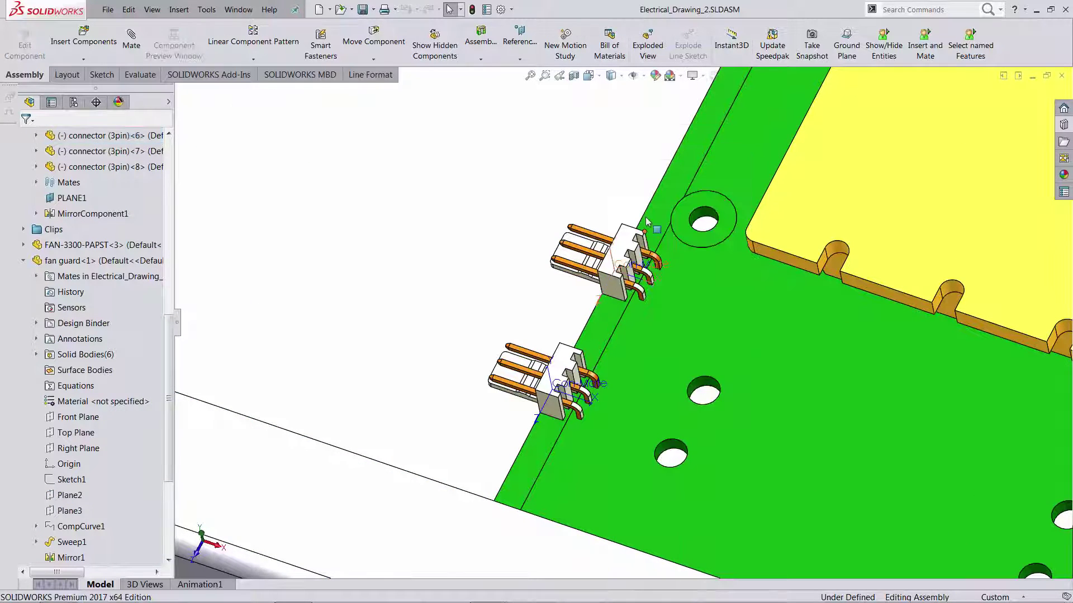
{"action": "scroll", "coordinate": [621, 282], "scroll_direction": "down", "scroll_amount": 3}
Open the connector (3pin) part, select its Con-Mate coordinate system and view it from above
{"action": "left_click", "coordinate": [621, 282]}
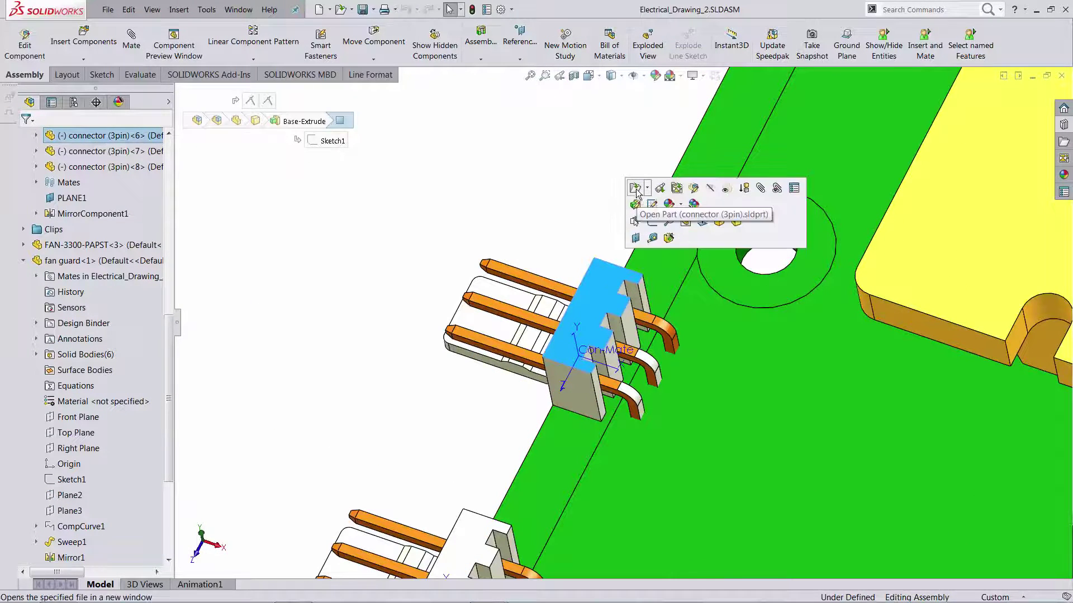
{"action": "left_click", "coordinate": [636, 193]}
{"action": "left_click", "coordinate": [42, 495]}
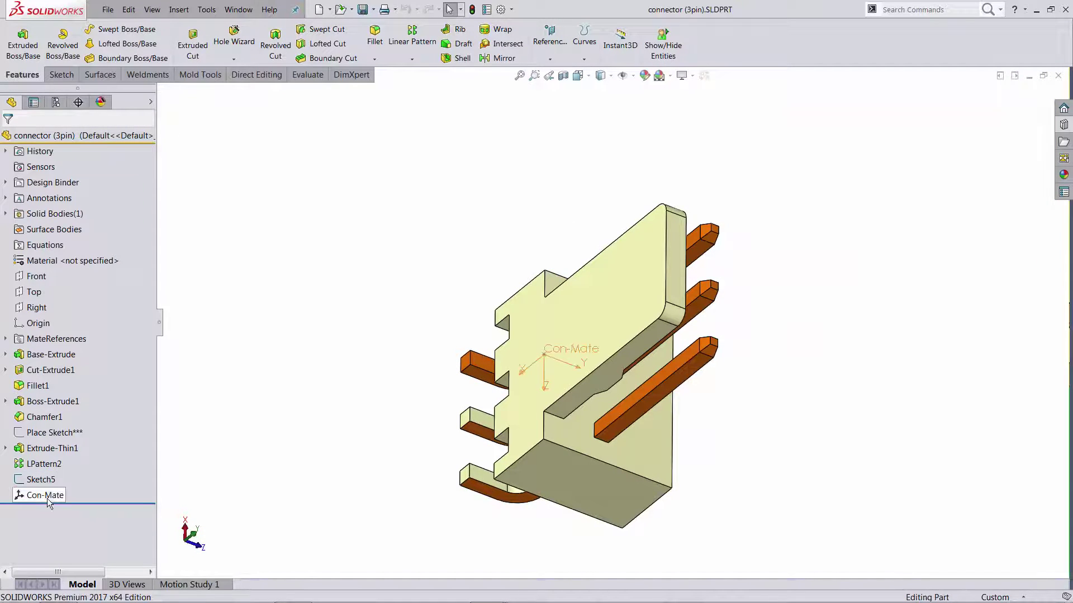
{"action": "middle_click_drag", "start_coordinate": [714, 525], "coordinate": [628, 313]}
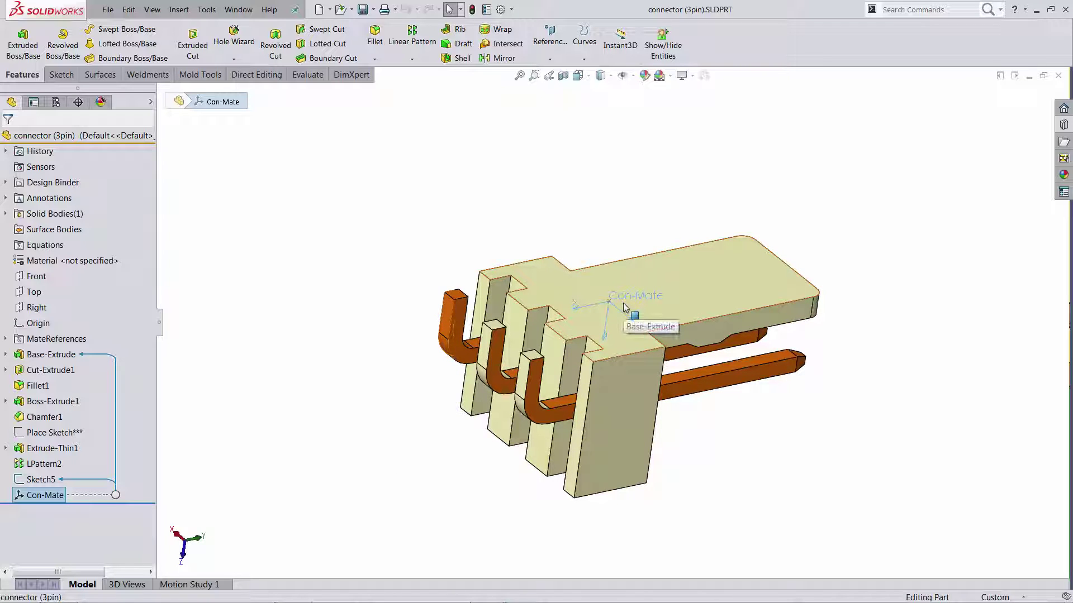
{"action": "key", "text": "ctrl+Tab"}
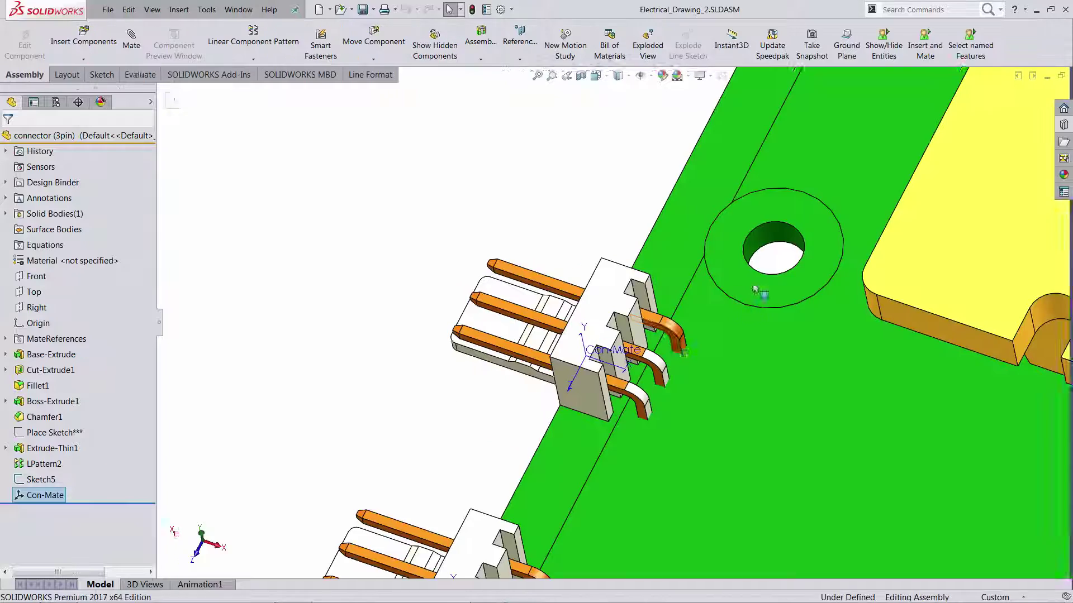
{"action": "scroll", "coordinate": [758, 403], "scroll_direction": "up", "scroll_amount": 10}
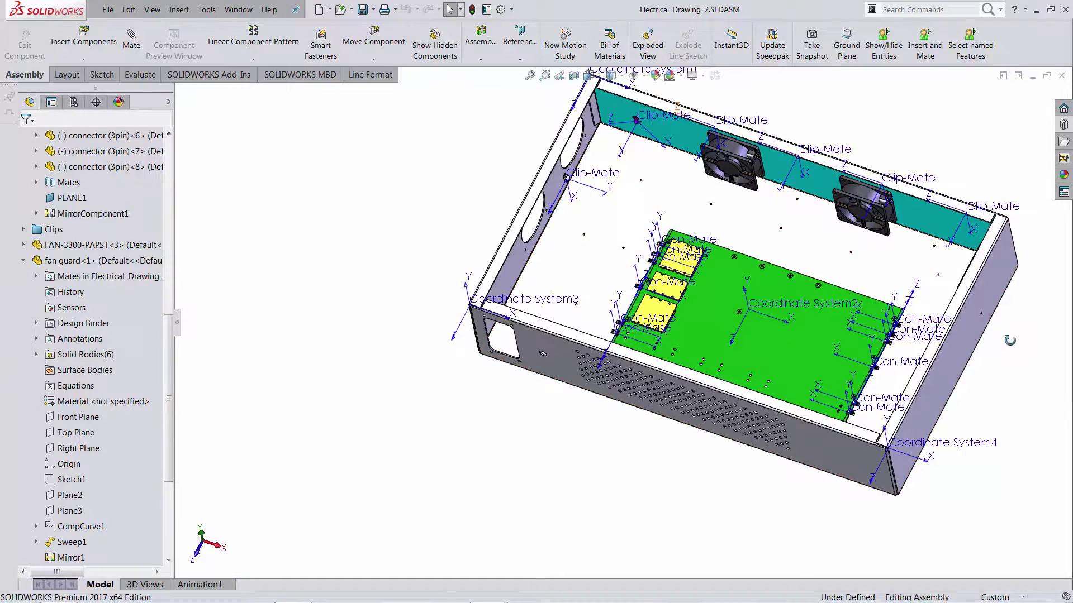
{"action": "middle_click_drag", "start_coordinate": [1009, 340], "coordinate": [782, 327]}
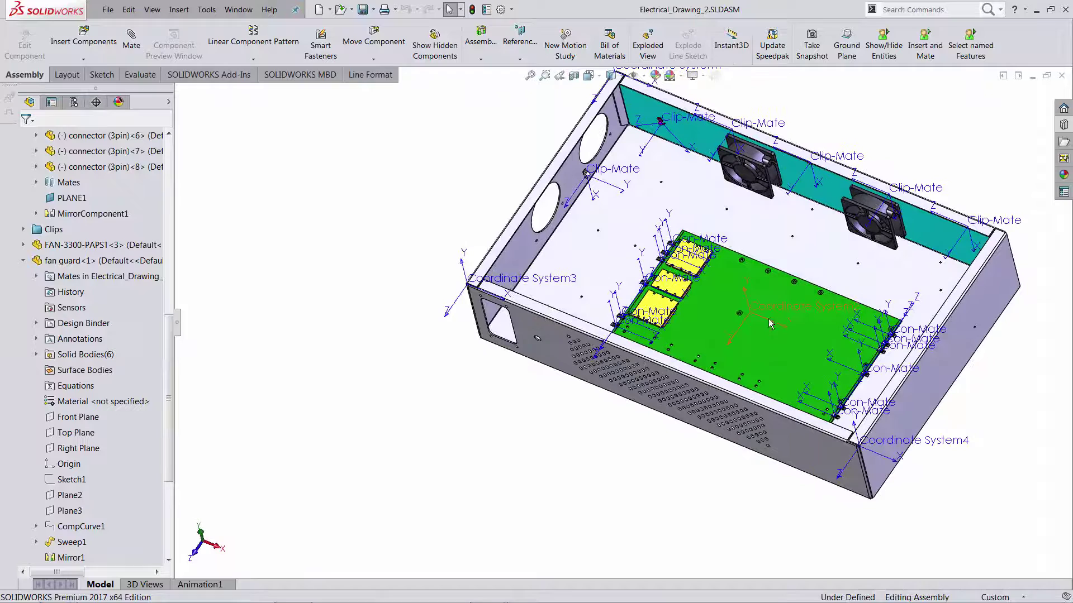
{"action": "scroll", "coordinate": [162, 156], "scroll_direction": "up", "scroll_amount": 10}
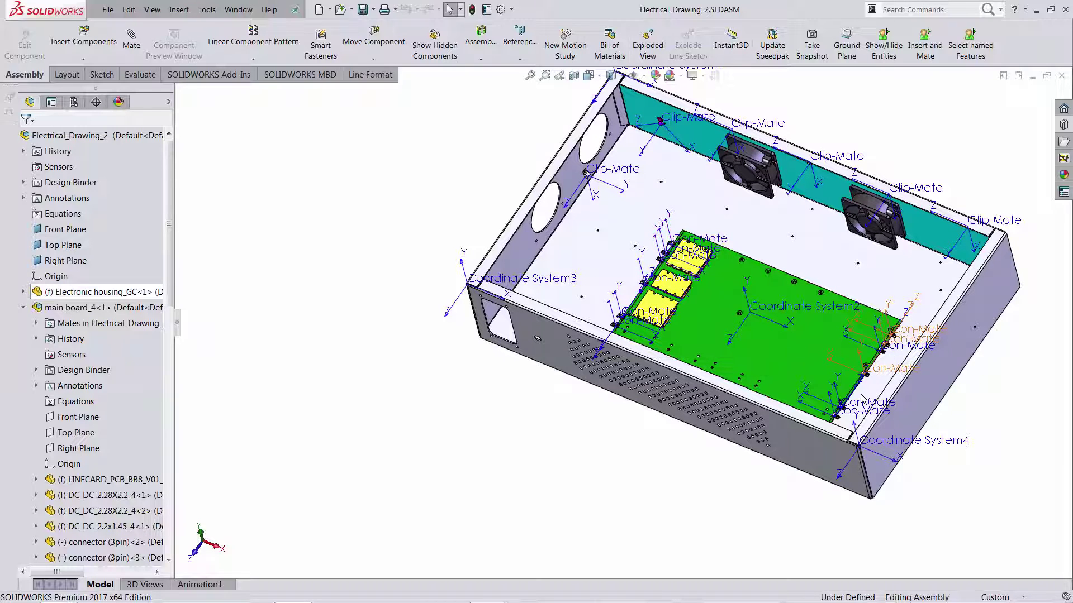
{"action": "key", "text": "f"}
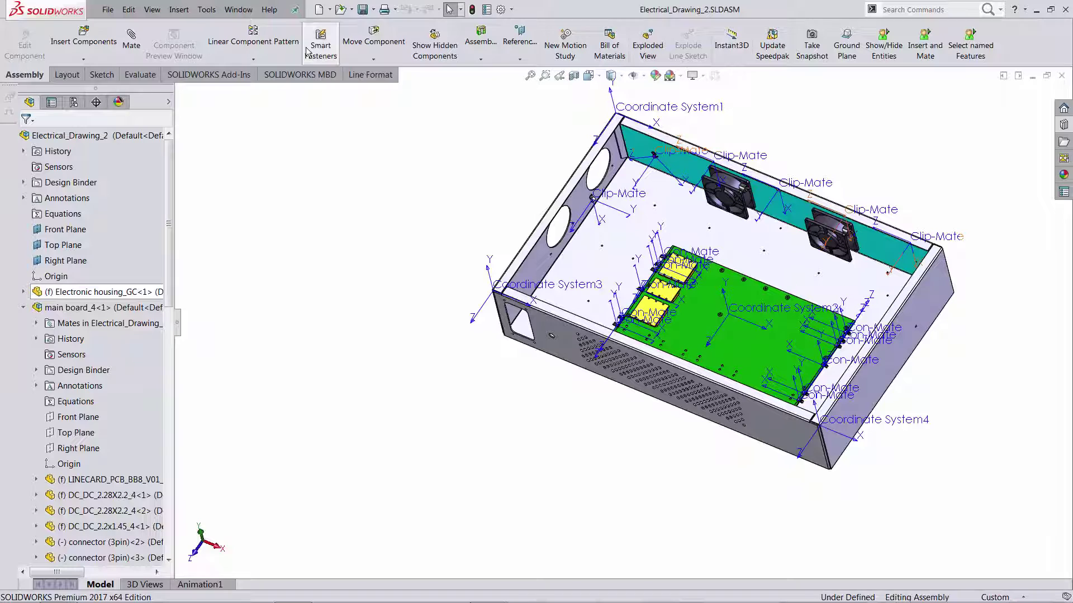
Make a new assembly from Electrical_Drawing_2 with the Assembly_IN template, placed at the origin
{"action": "left_click", "coordinate": [330, 9]}
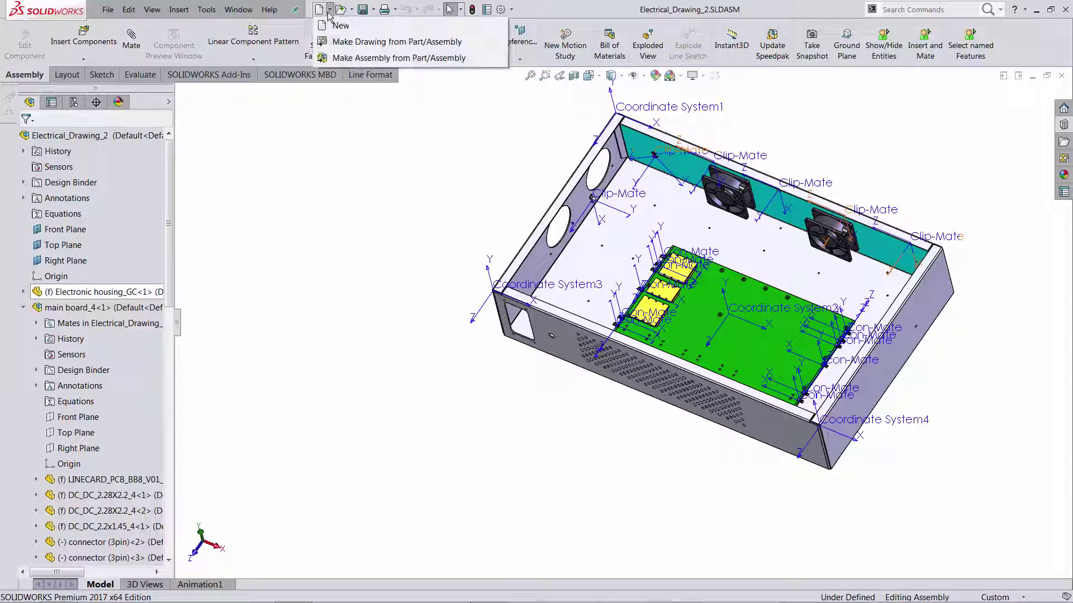
{"action": "left_click", "coordinate": [342, 58]}
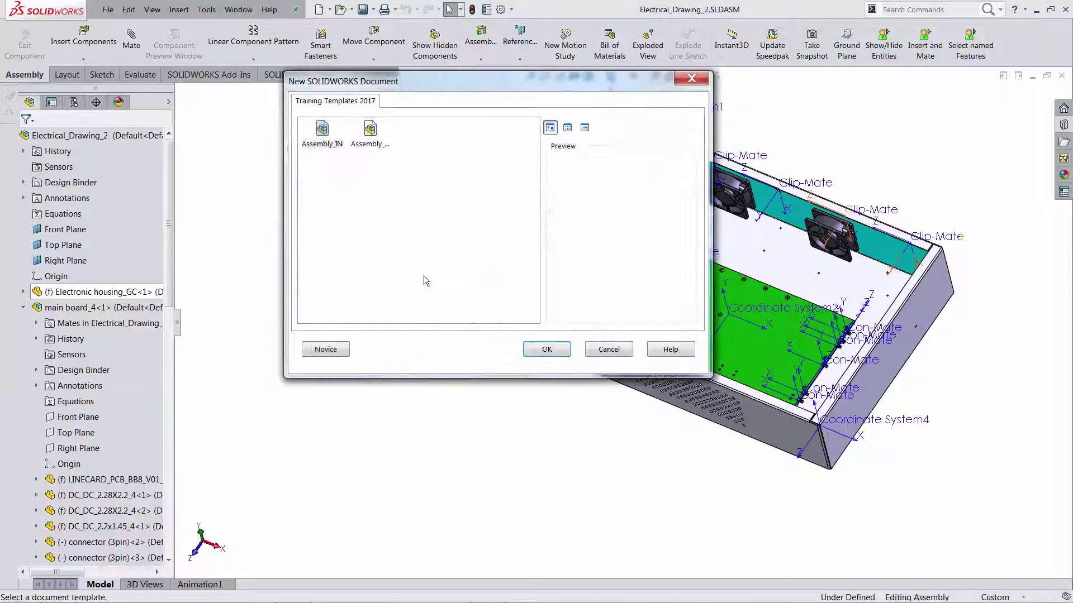
{"action": "double_click", "coordinate": [328, 144]}
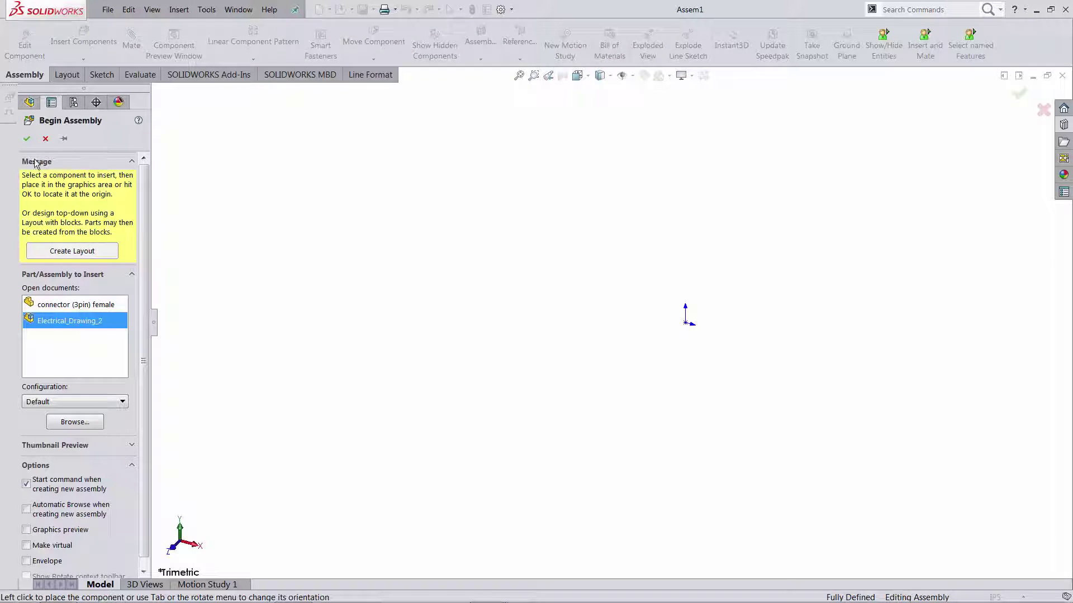
{"action": "left_click", "coordinate": [26, 142]}
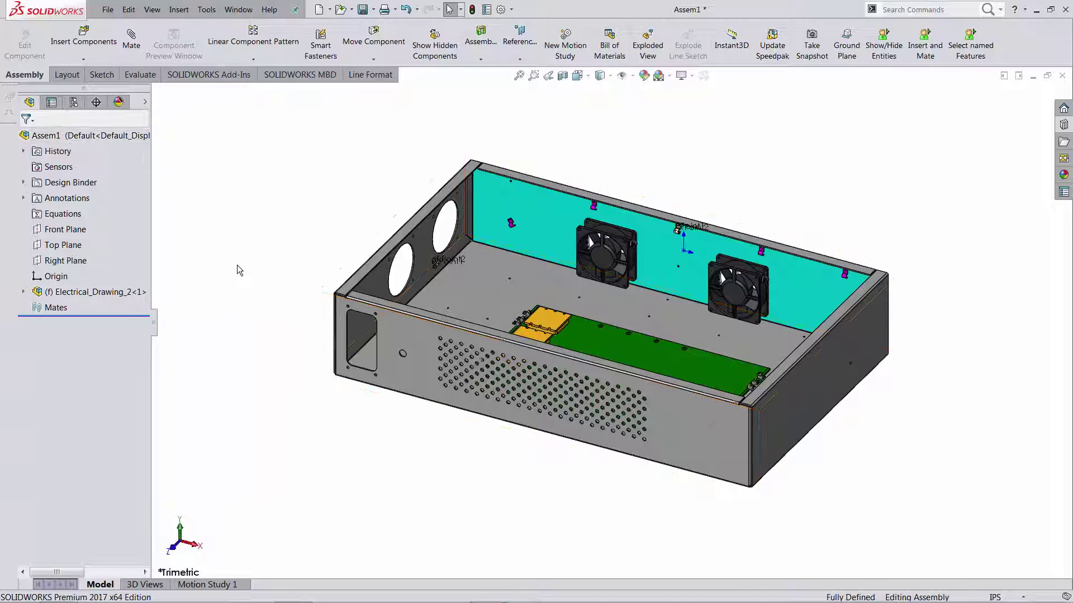
Save the assembly as Assem1.SLDASM and turn on coordinate system display, orbiting to view them
{"action": "key", "text": "ctrl+s"}
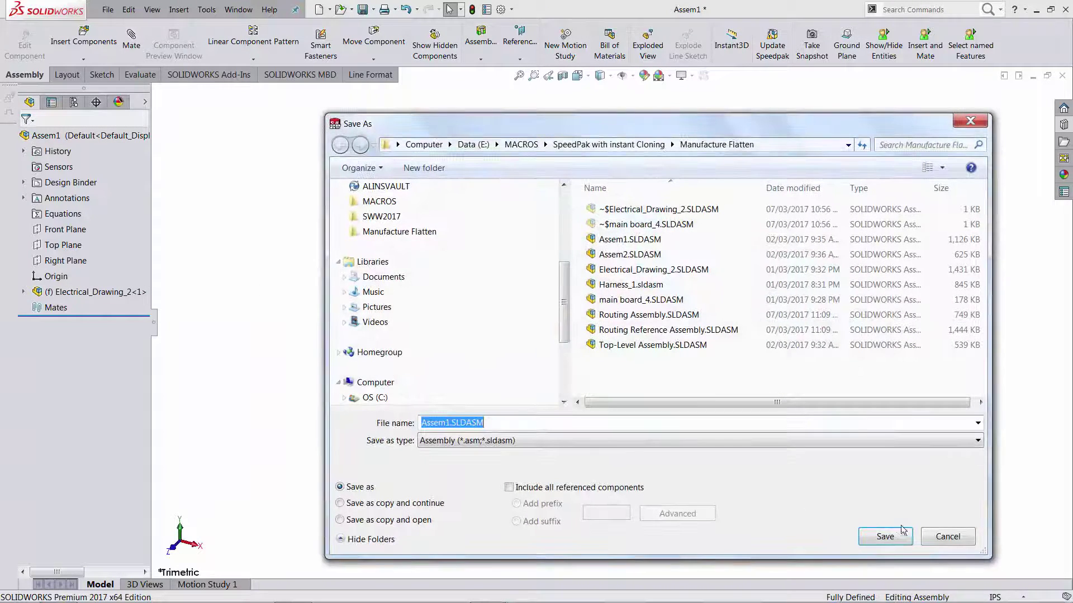
{"action": "left_click", "coordinate": [579, 309]}
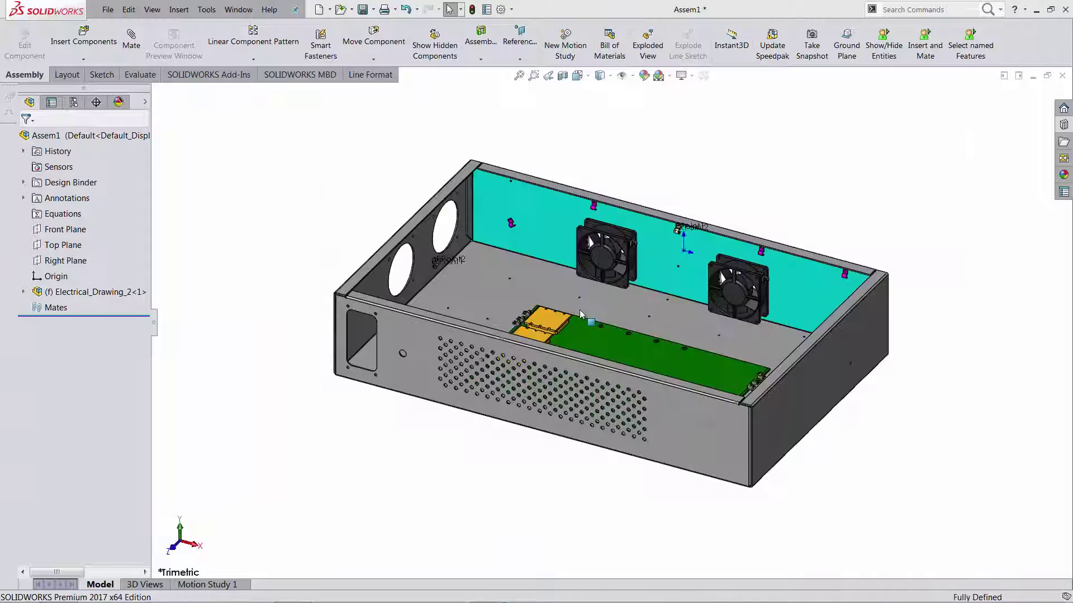
{"action": "middle_click_drag", "start_coordinate": [603, 373], "coordinate": [622, 381]}
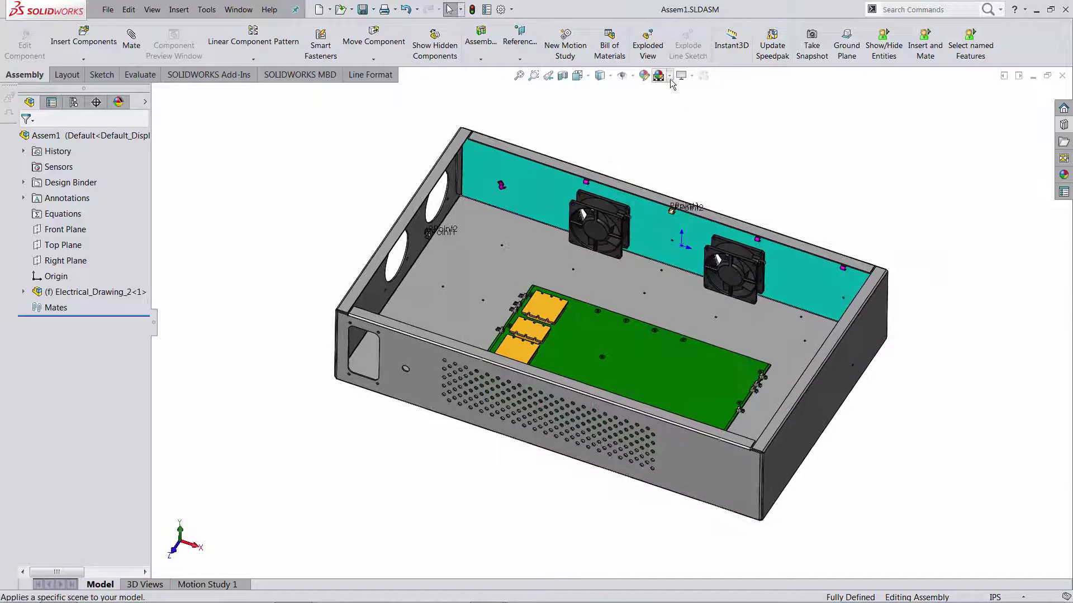
{"action": "left_click", "coordinate": [624, 76]}
{"action": "left_click", "coordinate": [622, 123]}
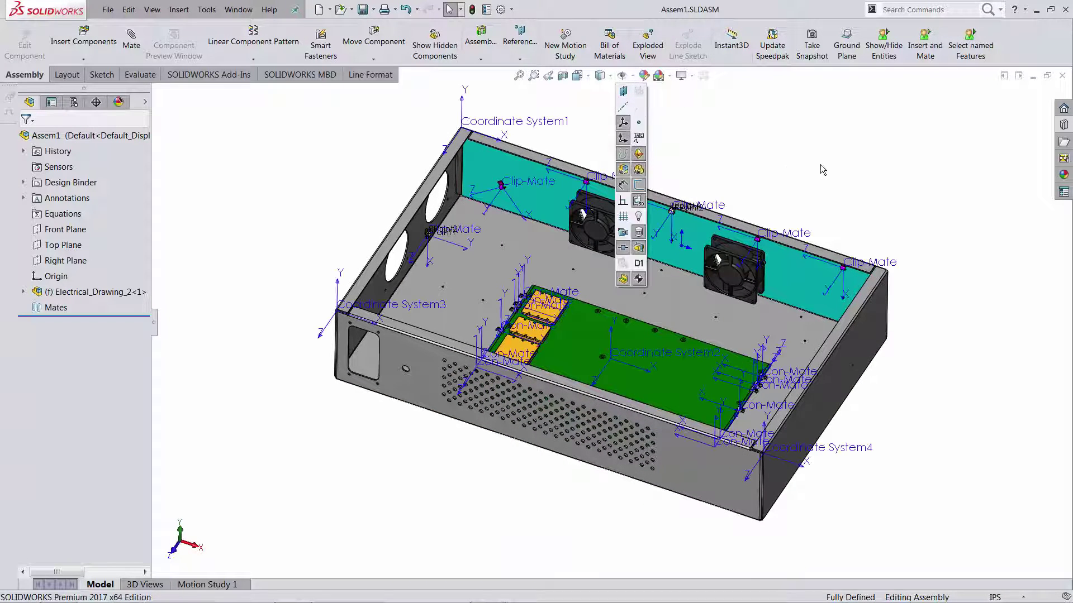
{"action": "middle_click_drag", "start_coordinate": [736, 396], "coordinate": [693, 429]}
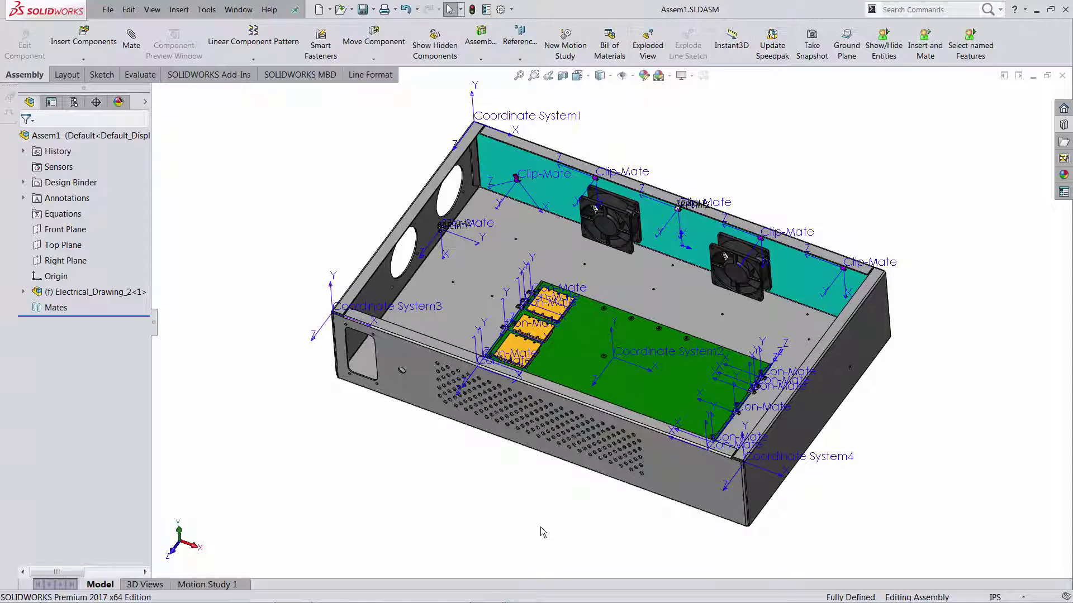
{"action": "middle_click_drag", "start_coordinate": [524, 521], "coordinate": [500, 430]}
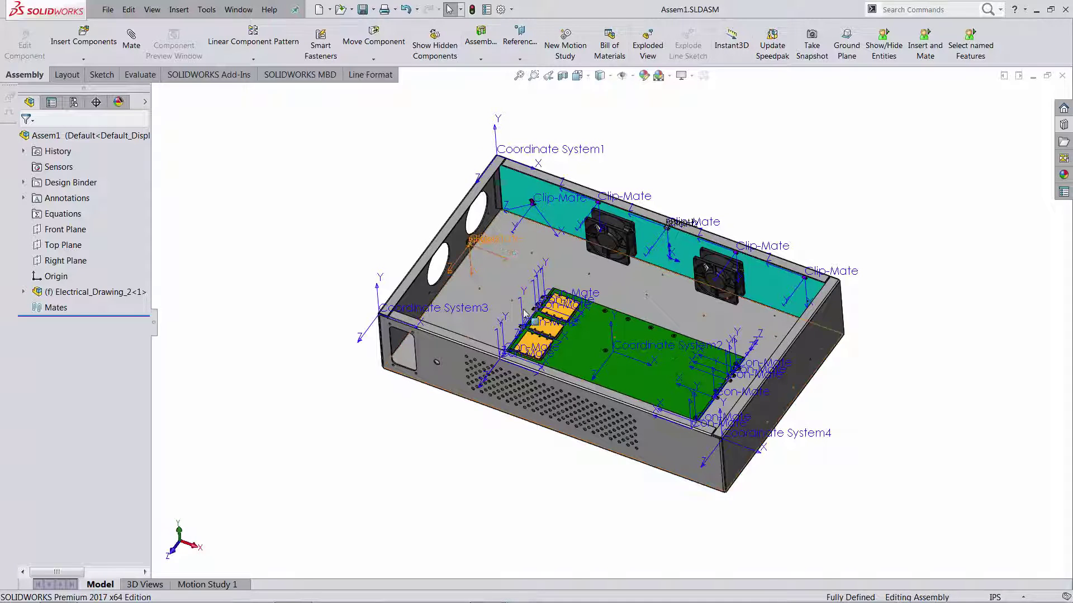
{"action": "left_click", "coordinate": [84, 120]}
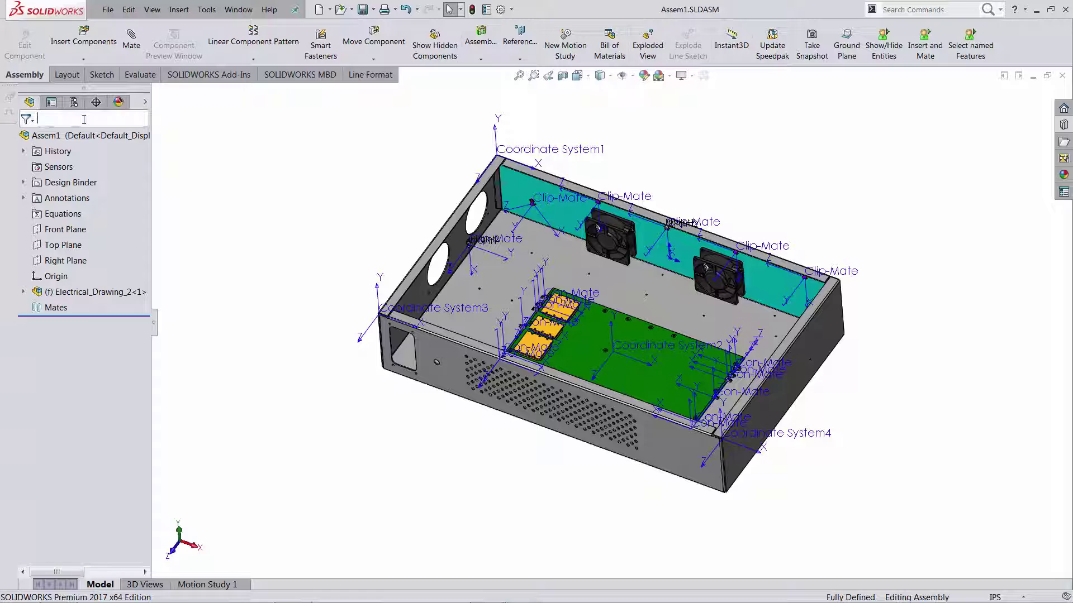
{"action": "type", "text": "con-mate"}
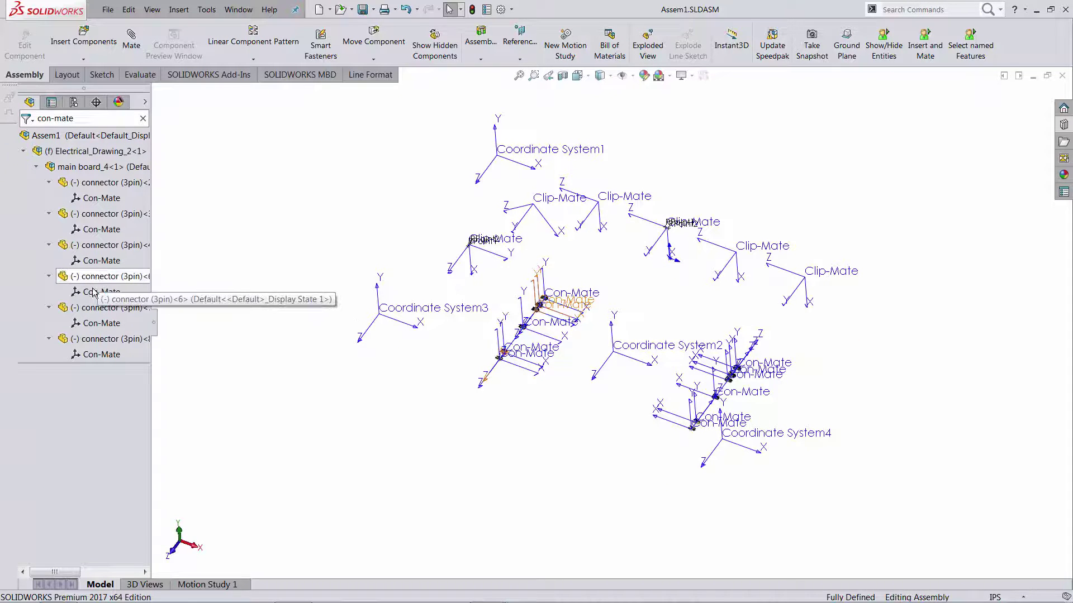
{"action": "mouse_move", "coordinate": [94, 330]}
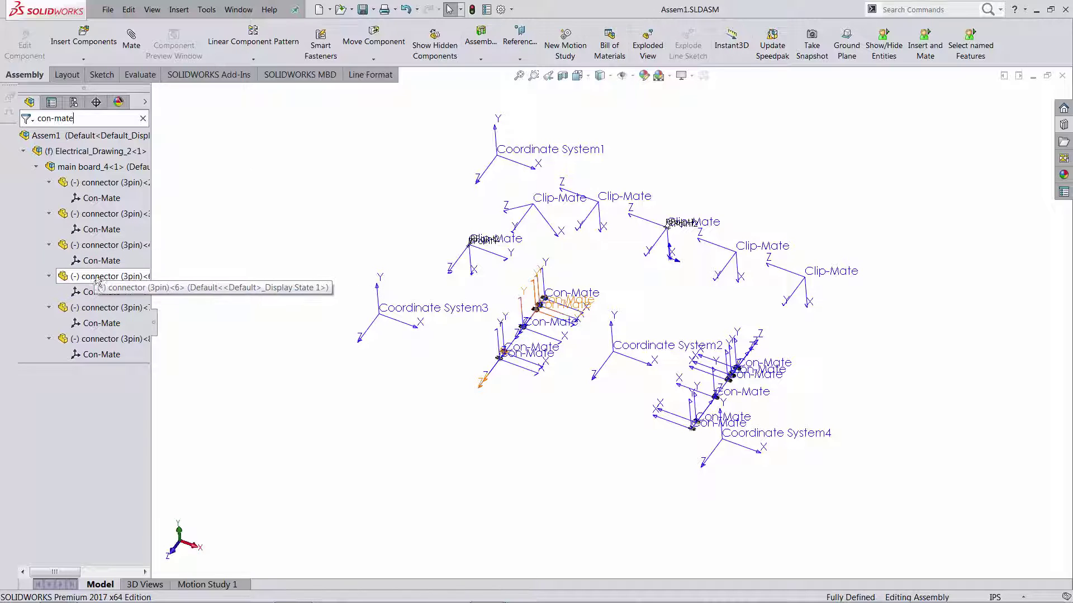
{"action": "mouse_move", "coordinate": [99, 296]}
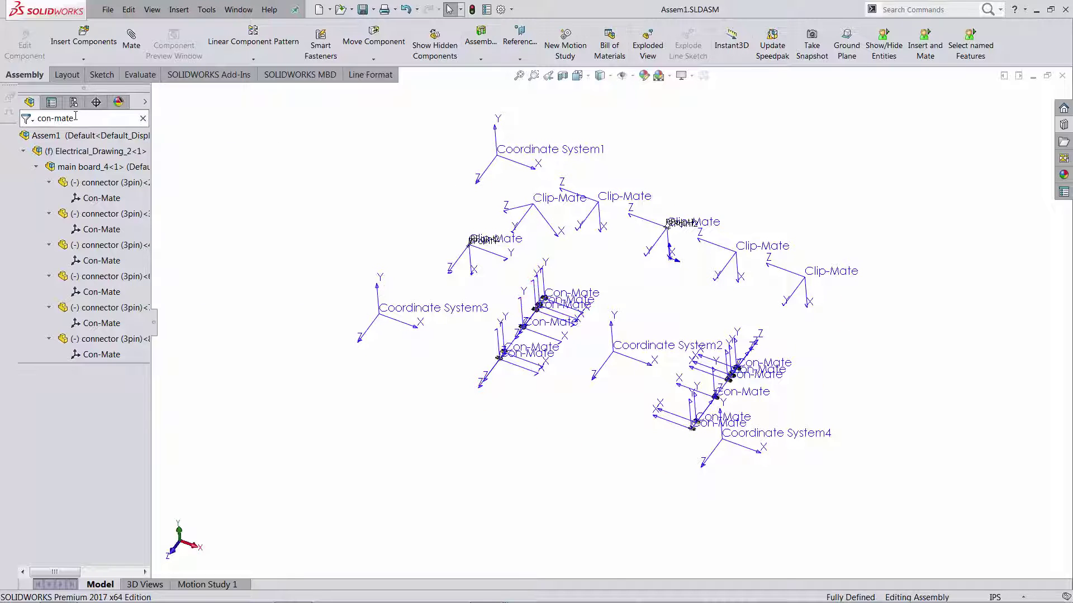
{"action": "left_click_drag", "start_coordinate": [320, 103], "coordinate": [991, 538]}
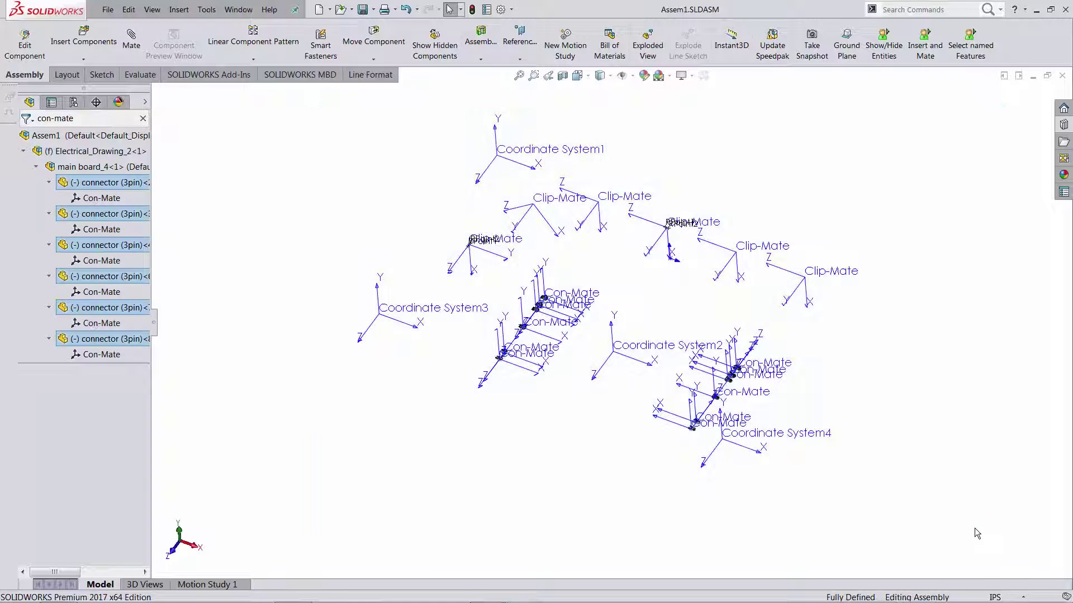
{"action": "left_click", "coordinate": [95, 198]}
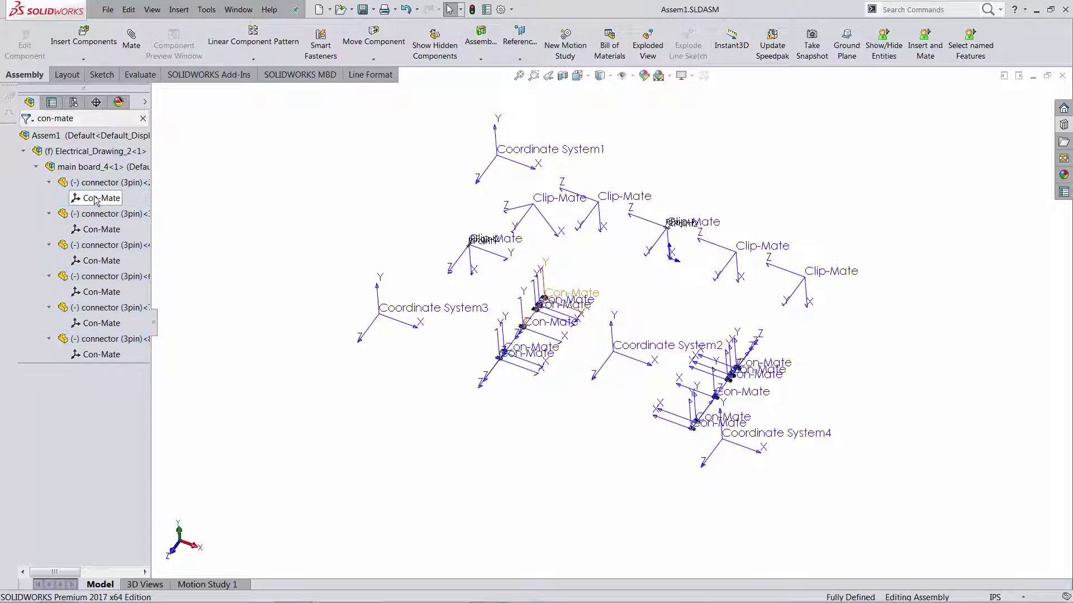
{"action": "left_click", "coordinate": [88, 230], "text": "ctrl"}
{"action": "left_click", "coordinate": [92, 261], "text": "ctrl"}
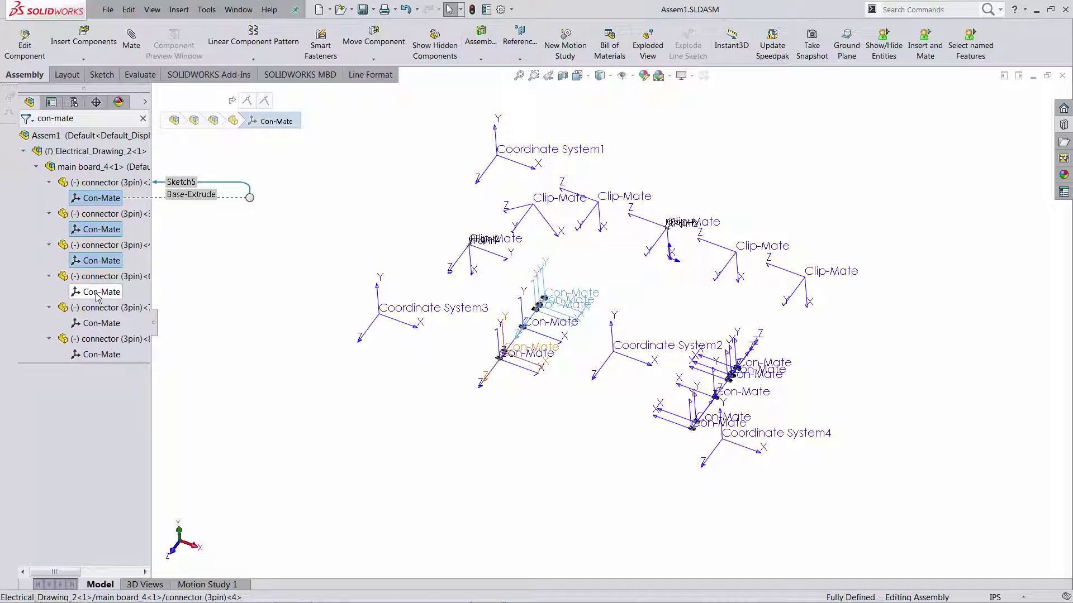
{"action": "left_click", "coordinate": [95, 292], "text": "ctrl"}
{"action": "left_click", "coordinate": [98, 323], "text": "ctrl"}
{"action": "left_click", "coordinate": [95, 355], "text": "ctrl"}
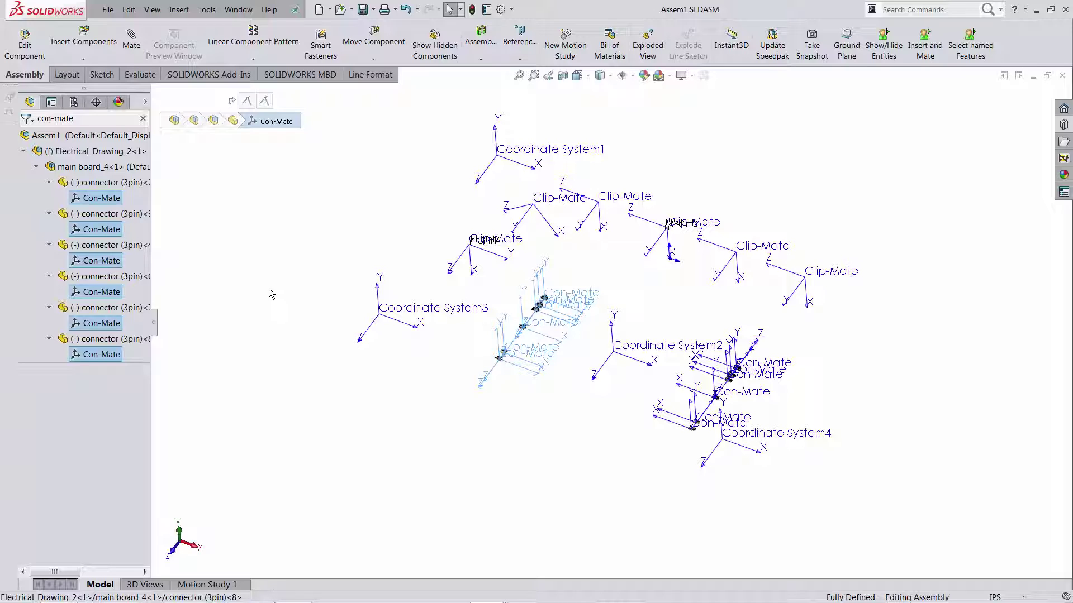
{"action": "left_click", "coordinate": [284, 209]}
{"action": "left_click", "coordinate": [144, 118]}
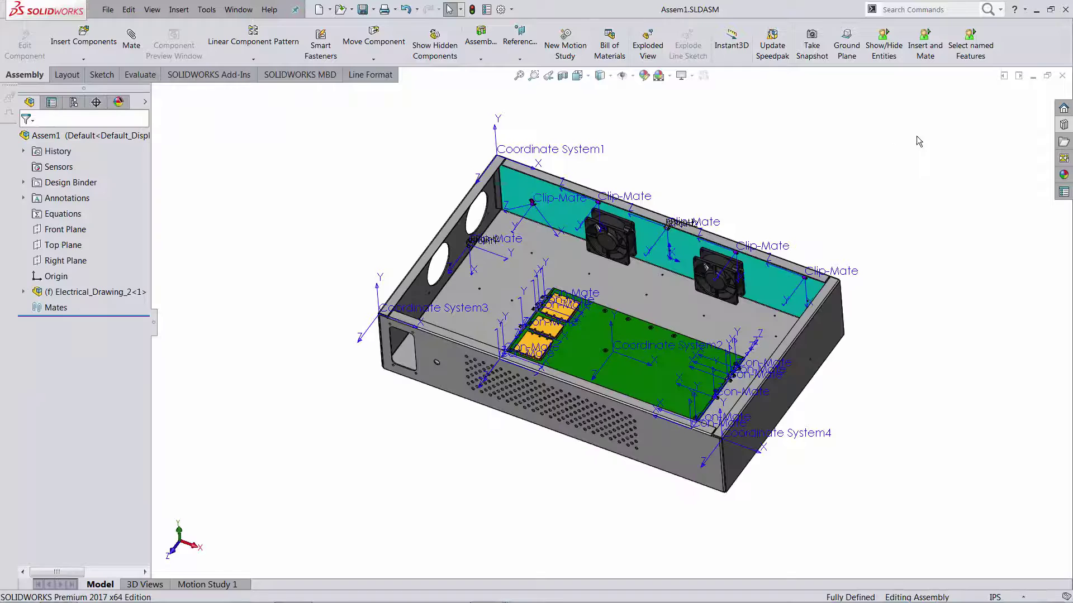
Run the Select named Features macro with Contains and search text 'Con-Mate' to select all matches
{"action": "left_click", "coordinate": [970, 49]}
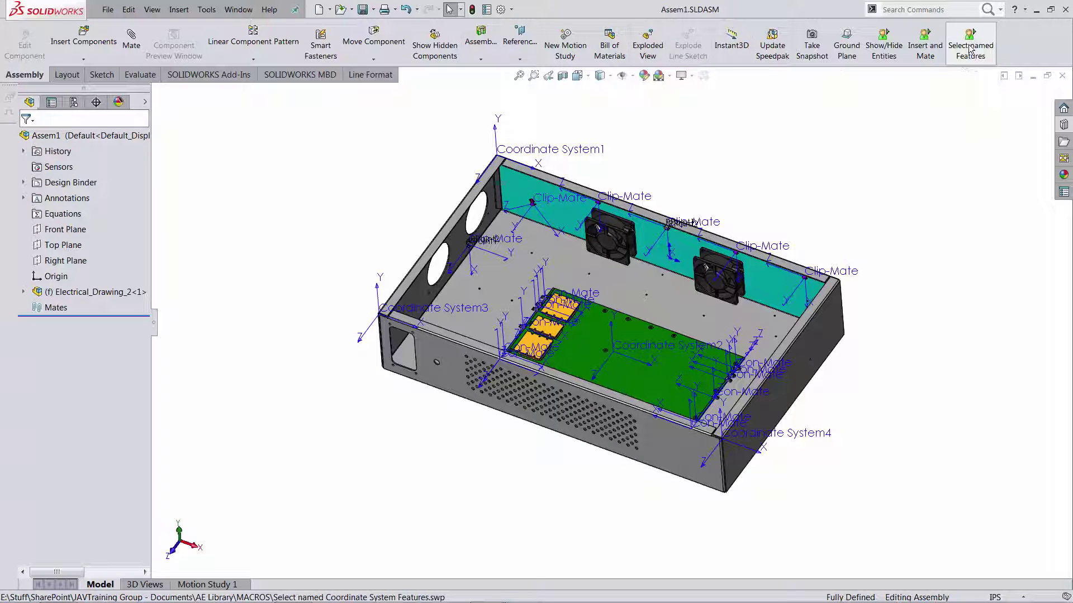
{"action": "left_click_drag", "start_coordinate": [529, 260], "coordinate": [249, 155]}
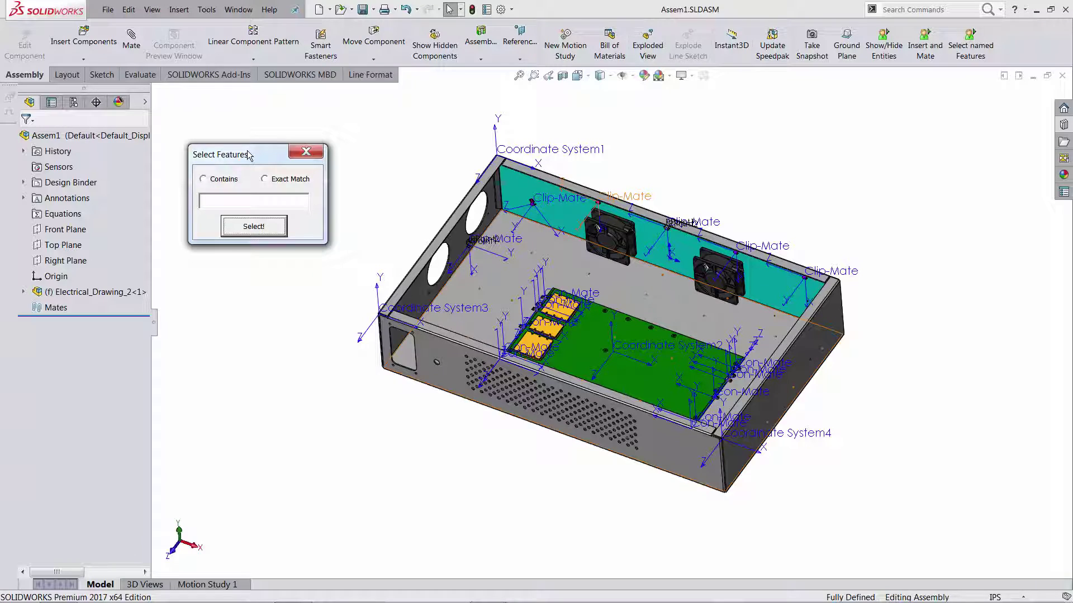
{"action": "left_click", "coordinate": [234, 181]}
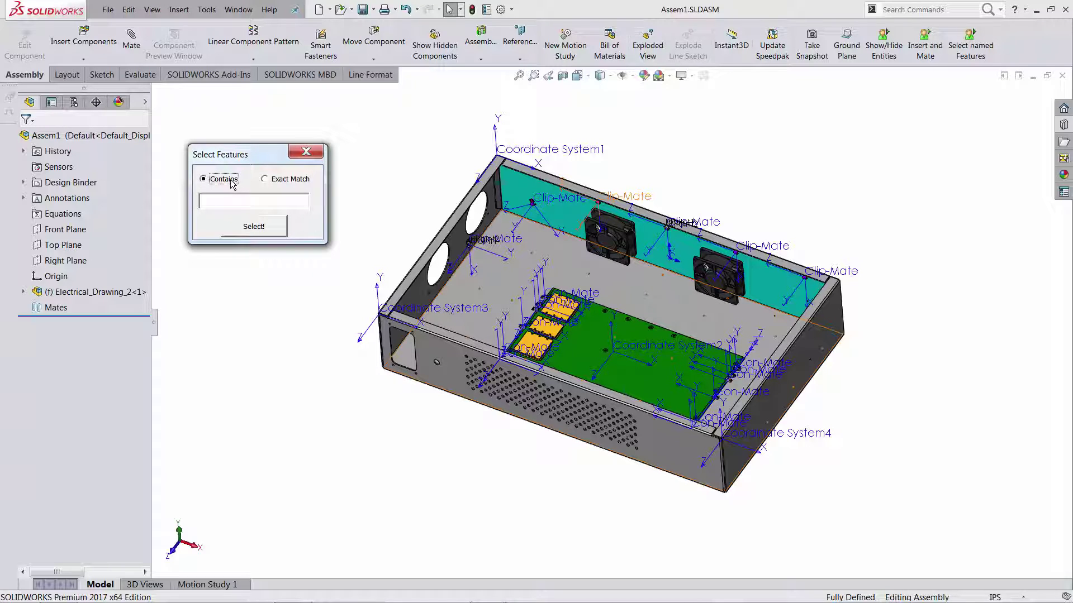
{"action": "left_click", "coordinate": [268, 226]}
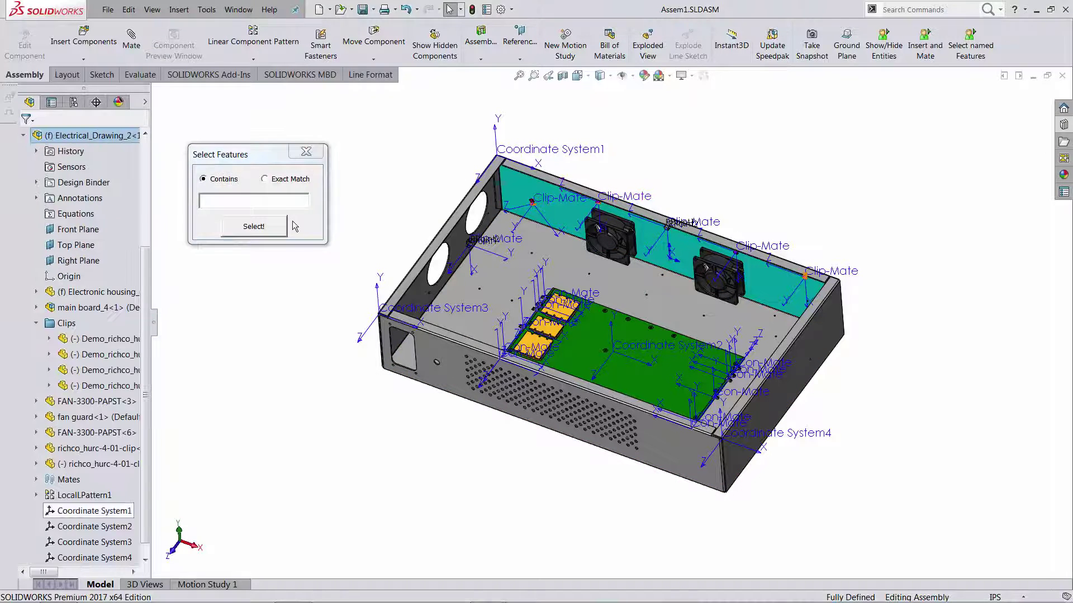
{"action": "left_click", "coordinate": [271, 205]}
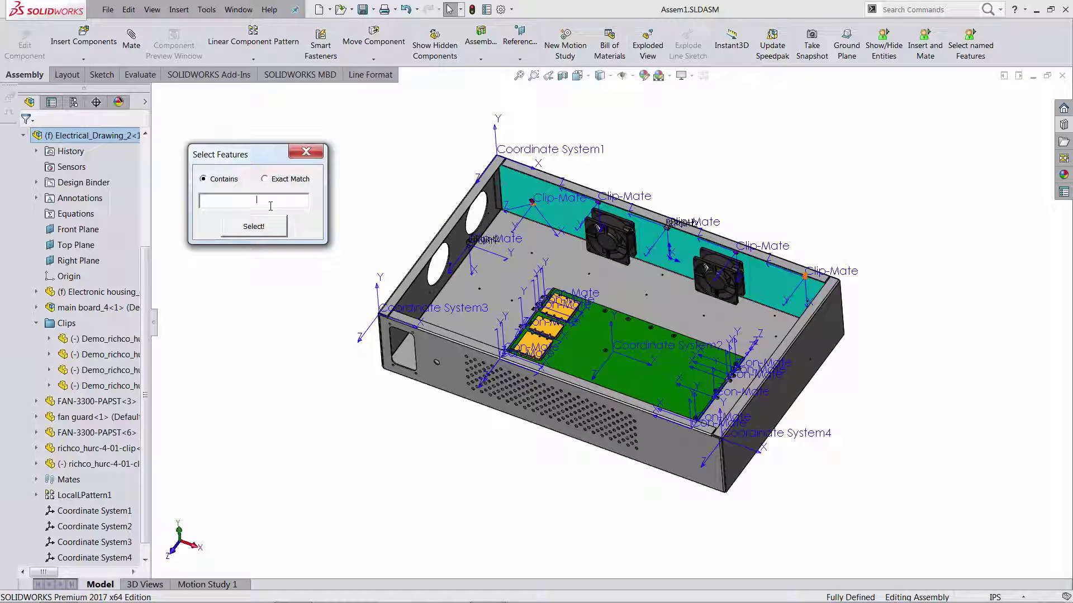
{"action": "type", "text": "CON-MATE"}
{"action": "left_click", "coordinate": [260, 225]}
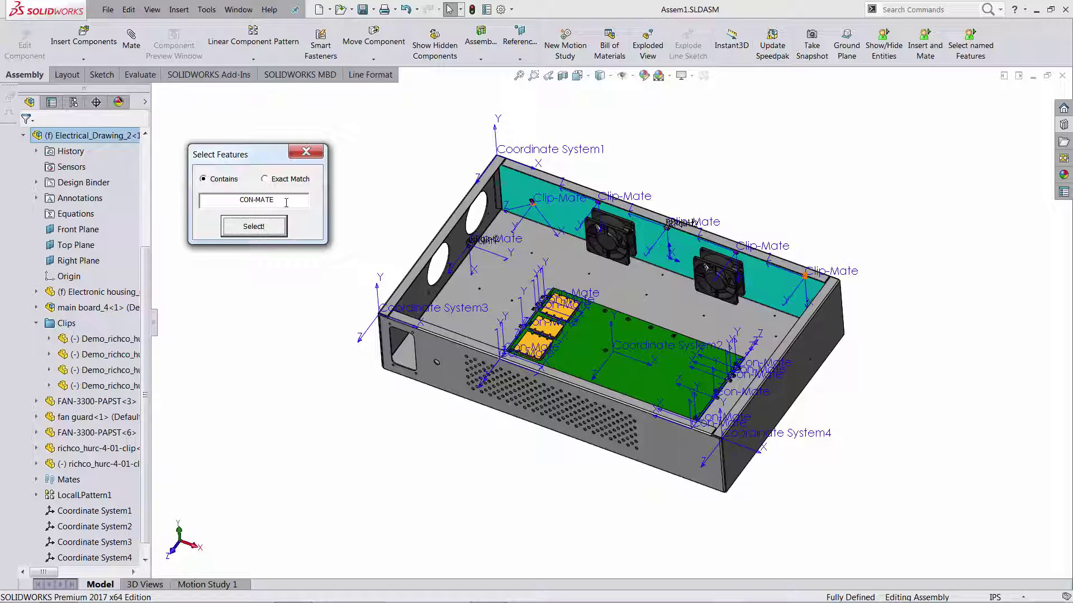
{"action": "left_click_drag", "start_coordinate": [286, 203], "coordinate": [204, 200]}
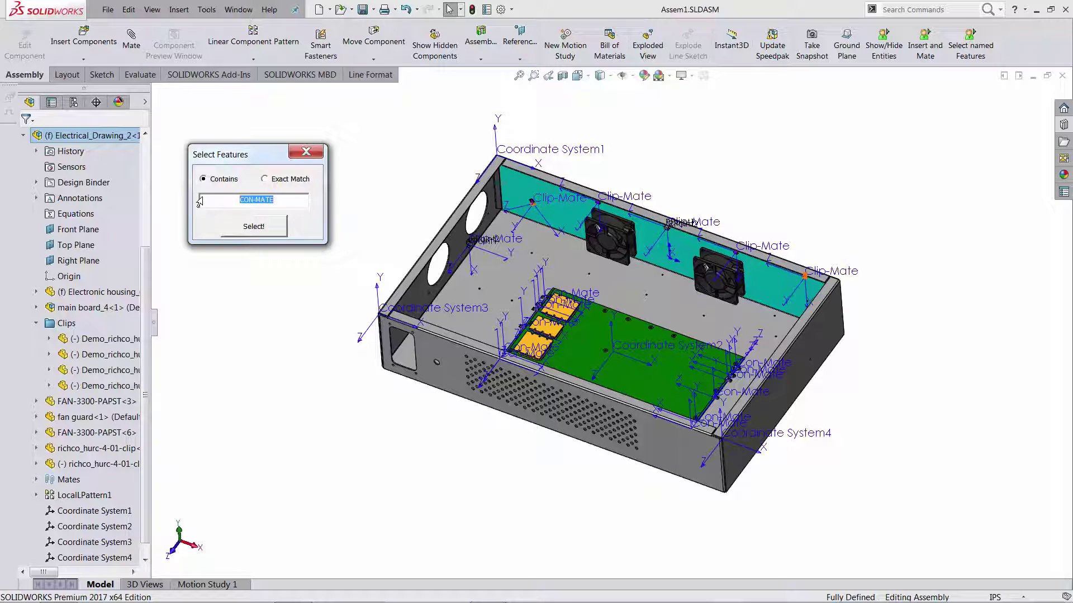
{"action": "type", "text": "Con-Mate"}
{"action": "left_click", "coordinate": [264, 229]}
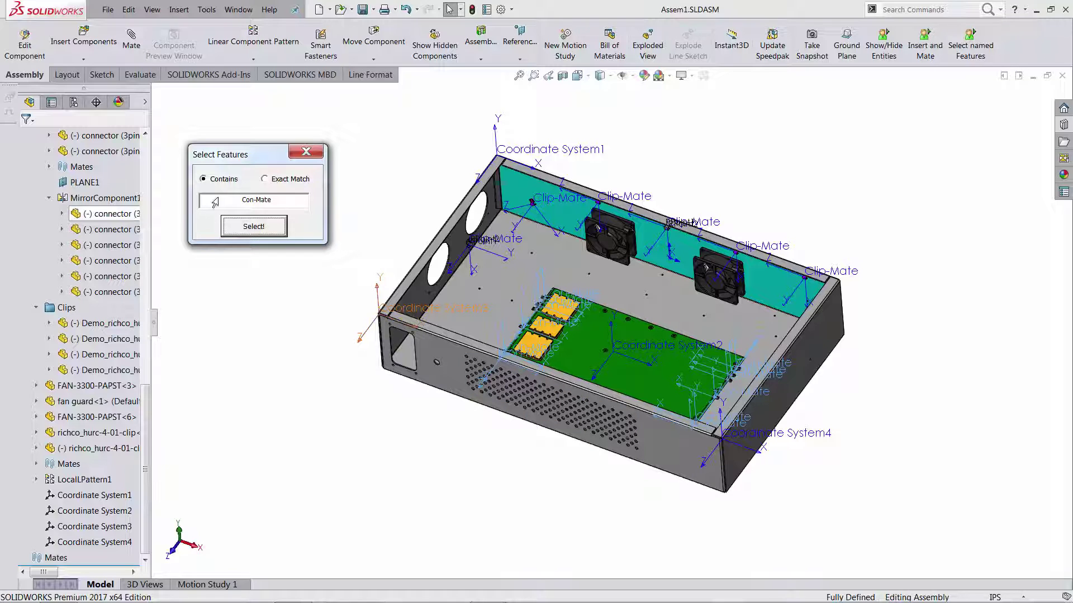
Save the twelve Con-Mate features as a selection set and rename it Con-Mate
{"action": "right_click", "coordinate": [292, 324]}
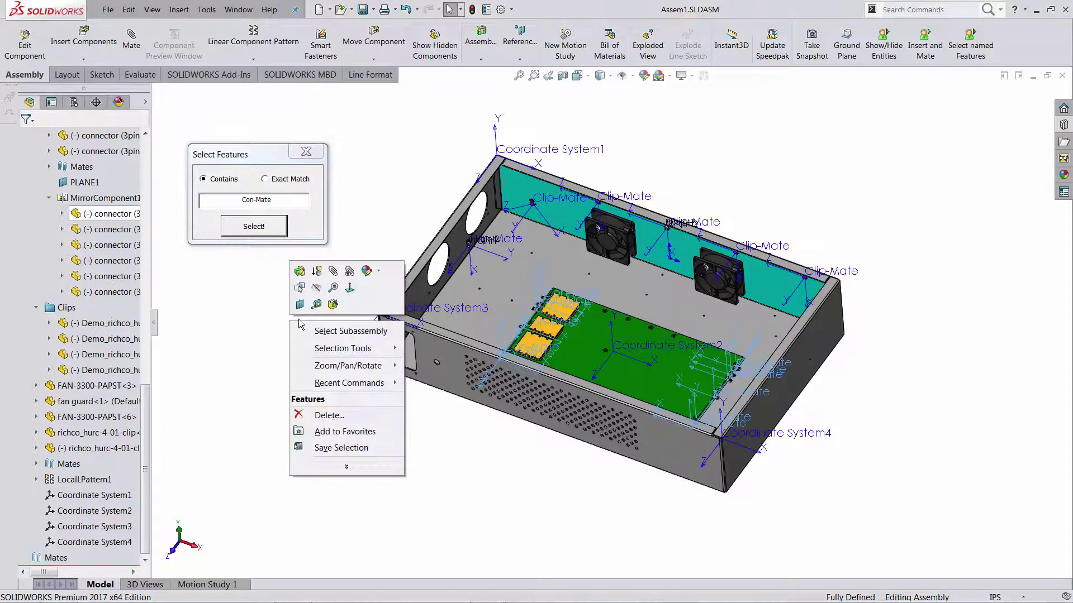
{"action": "left_click", "coordinate": [340, 448]}
{"action": "scroll", "coordinate": [127, 155], "scroll_direction": "up", "scroll_amount": 15}
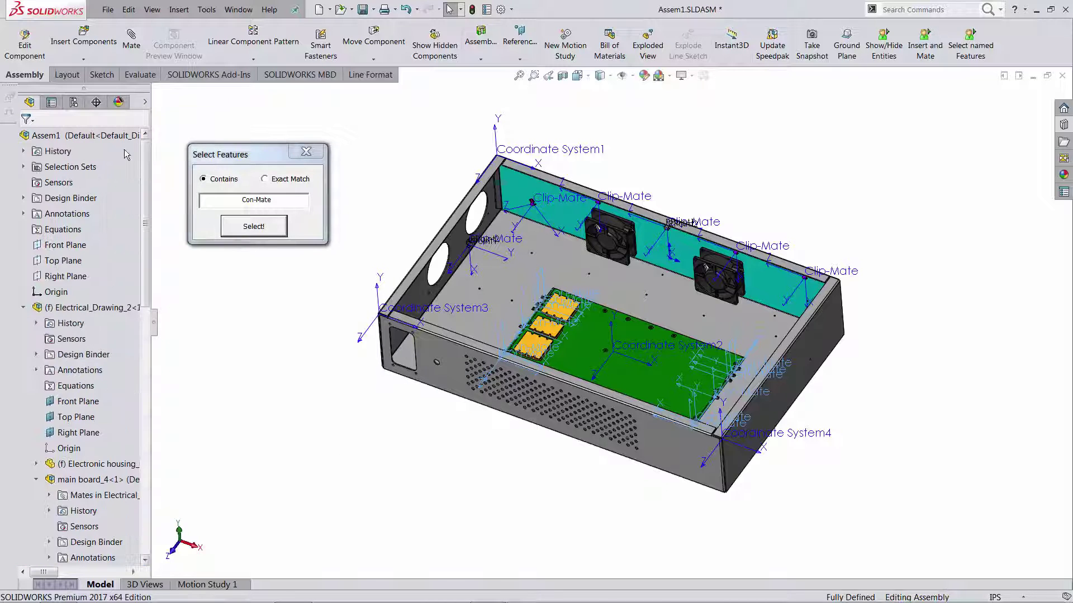
{"action": "left_click", "coordinate": [23, 167]}
{"action": "left_click", "coordinate": [36, 182]}
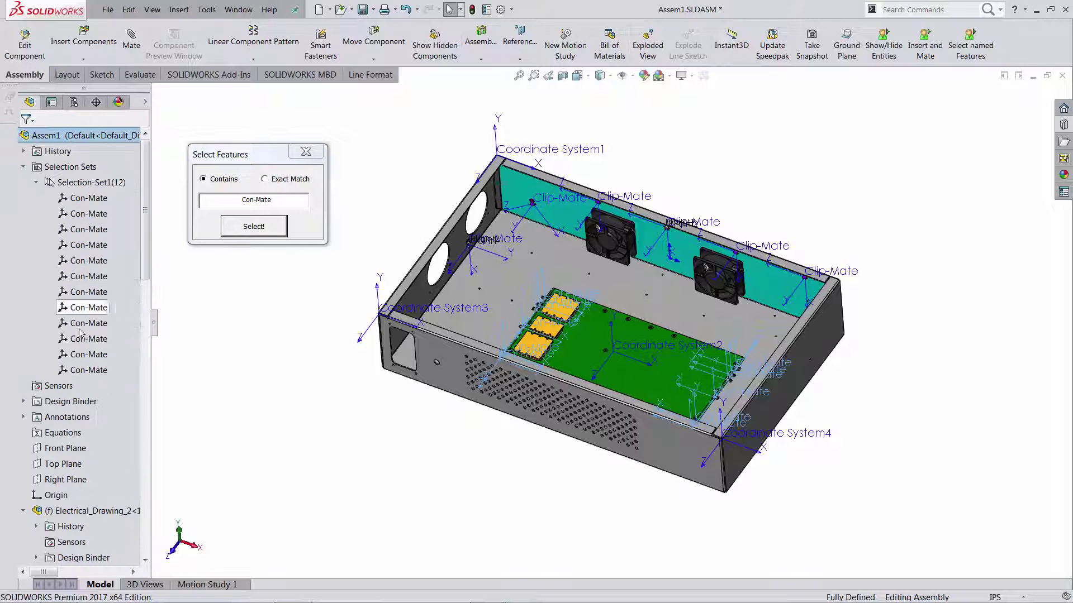
{"action": "left_click", "coordinate": [84, 185]}
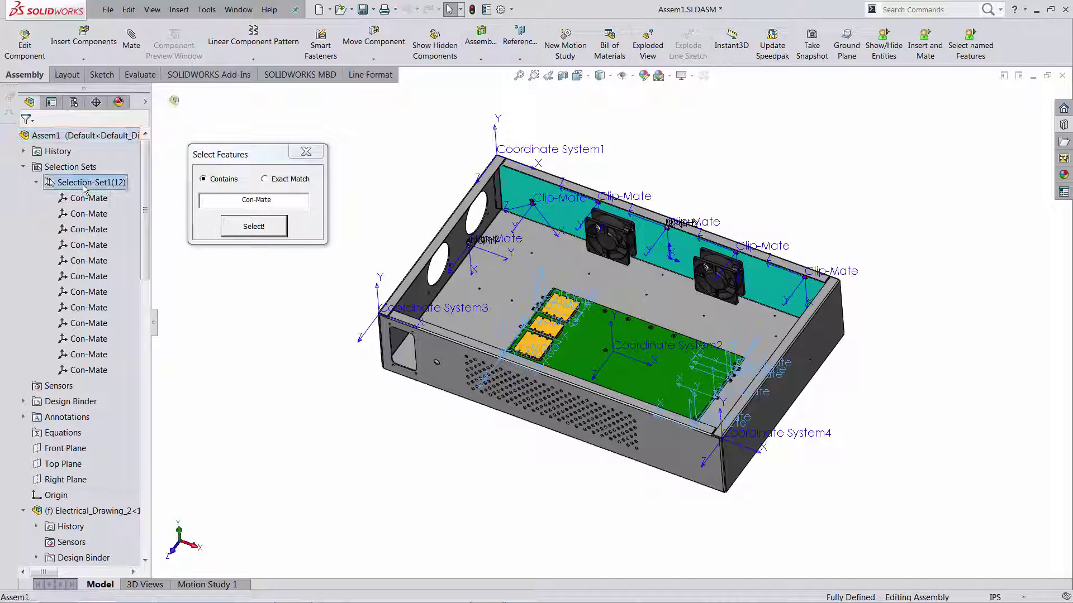
{"action": "left_click", "coordinate": [84, 186]}
{"action": "type", "text": "Co"}
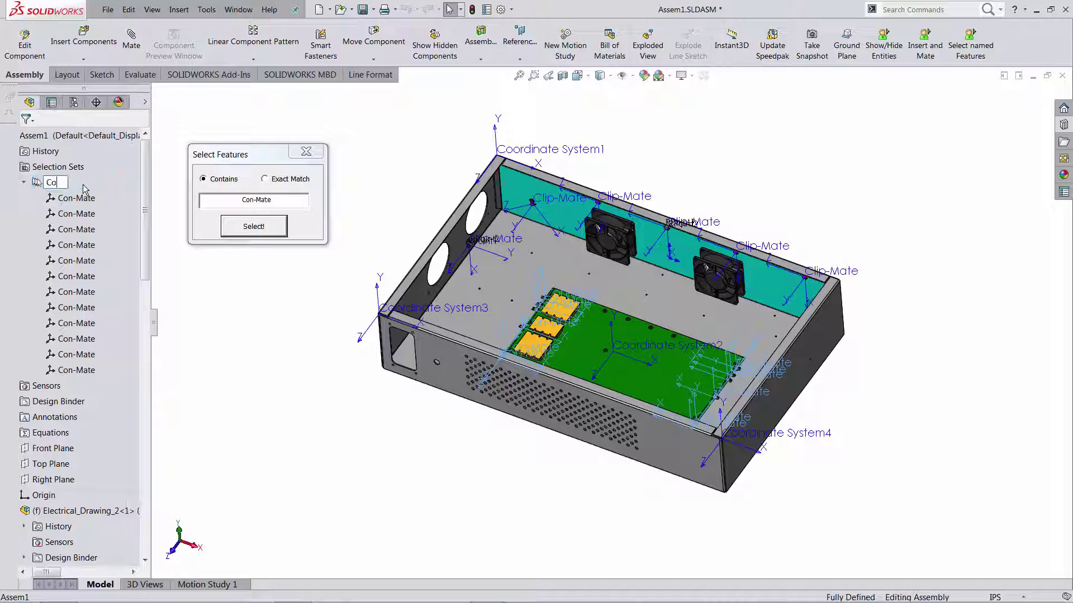
{"action": "type", "text": "n-Mate"}
{"action": "key", "text": "Return"}
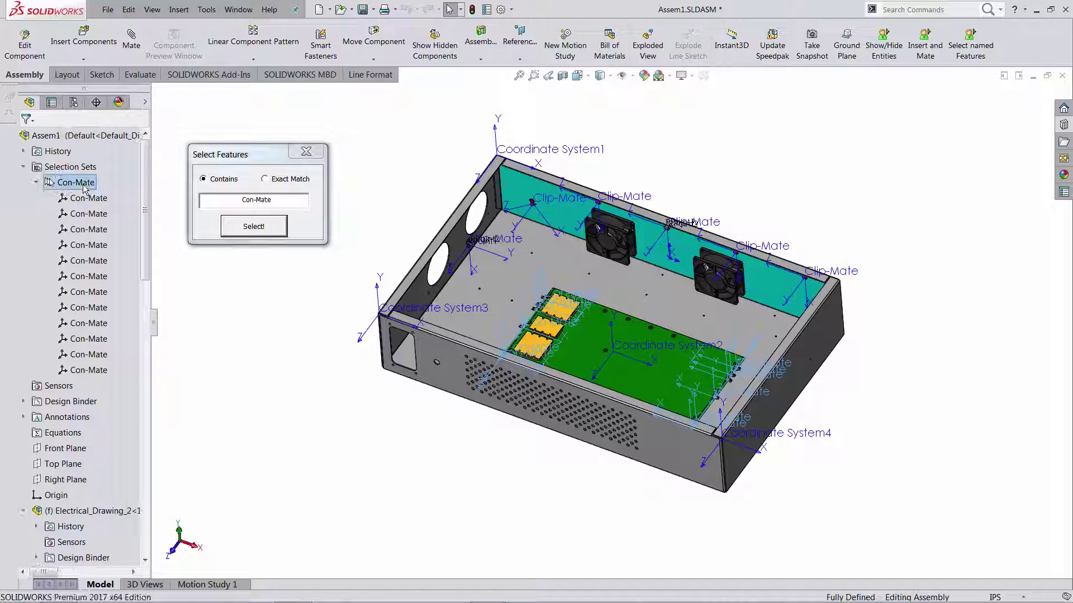
Change the feature search text from Con-Mate to Clip-Mate
{"action": "left_click", "coordinate": [256, 200]}
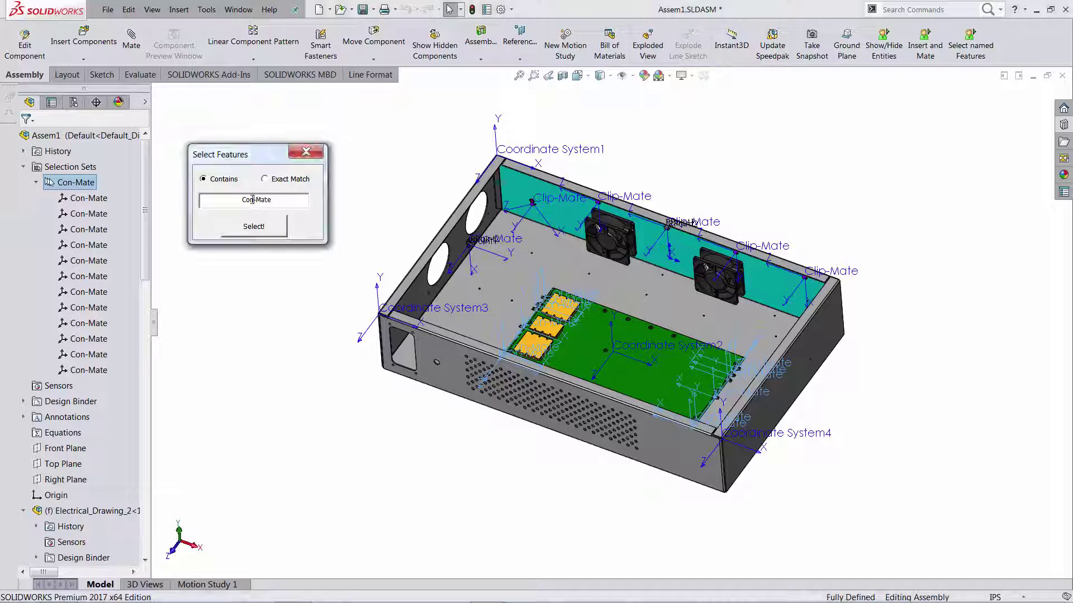
{"action": "double_click", "coordinate": [250, 200]}
{"action": "type", "text": "Clip"}
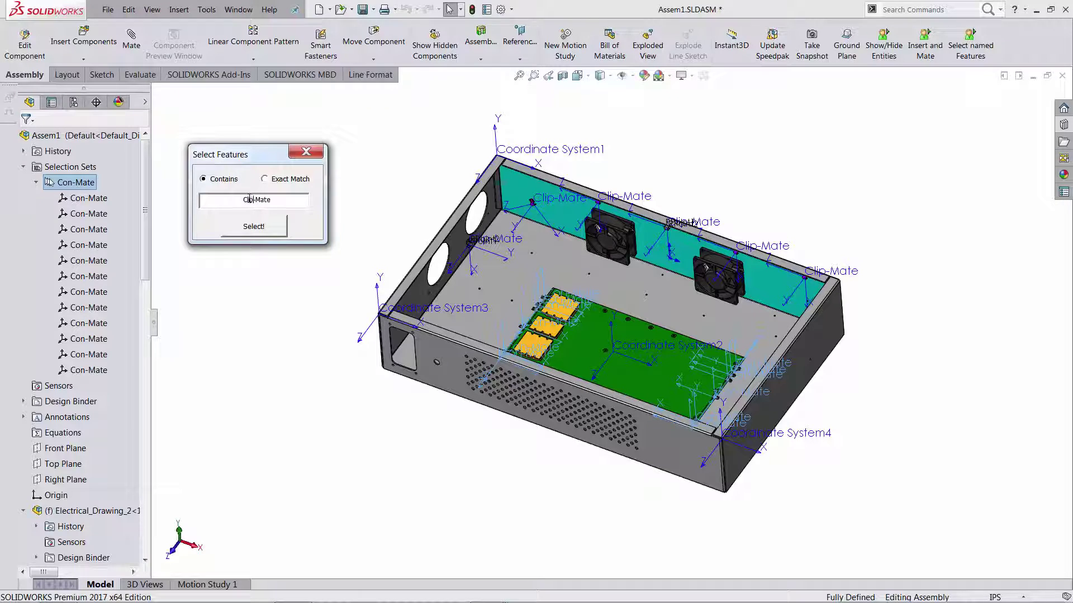
Select all Clip-Mate features, save them as a selection set and close the search dialog
{"action": "left_click", "coordinate": [266, 228]}
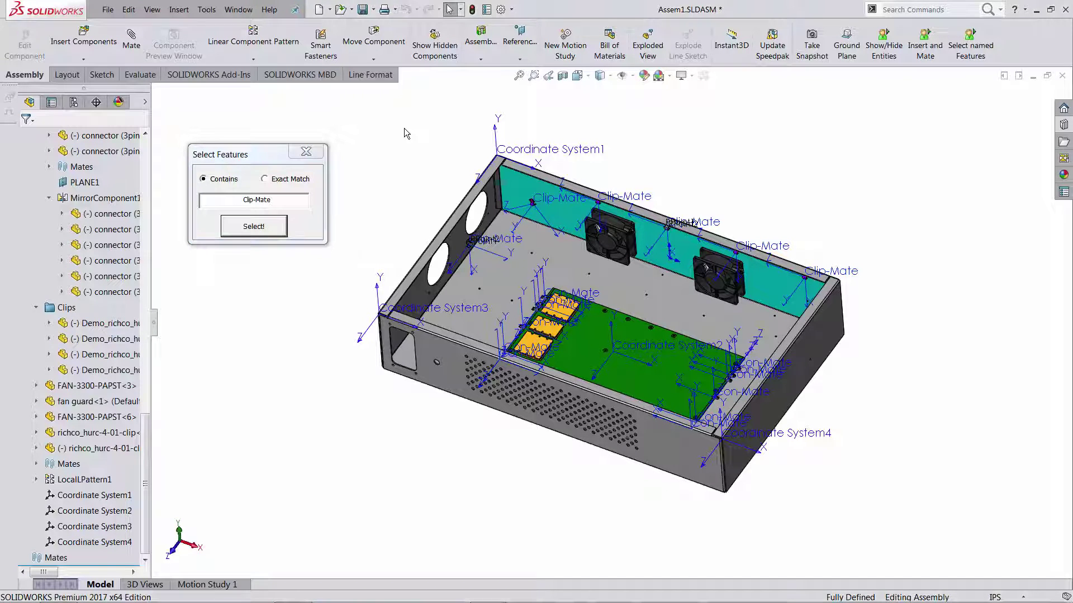
{"action": "left_click", "coordinate": [281, 228]}
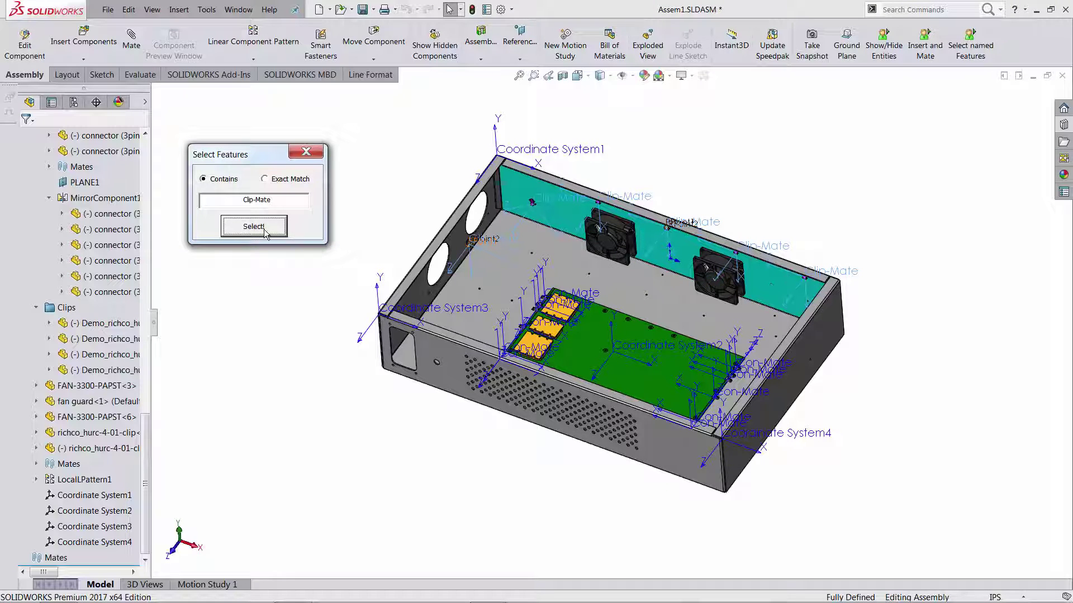
{"action": "right_click", "coordinate": [243, 314]}
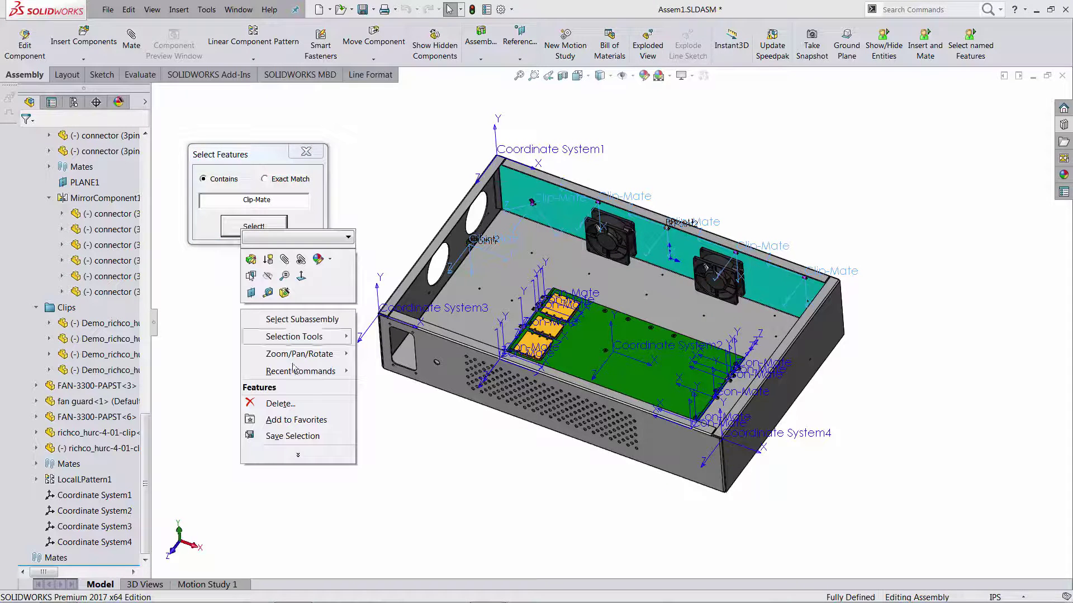
{"action": "left_click", "coordinate": [294, 435]}
{"action": "left_click", "coordinate": [306, 152]}
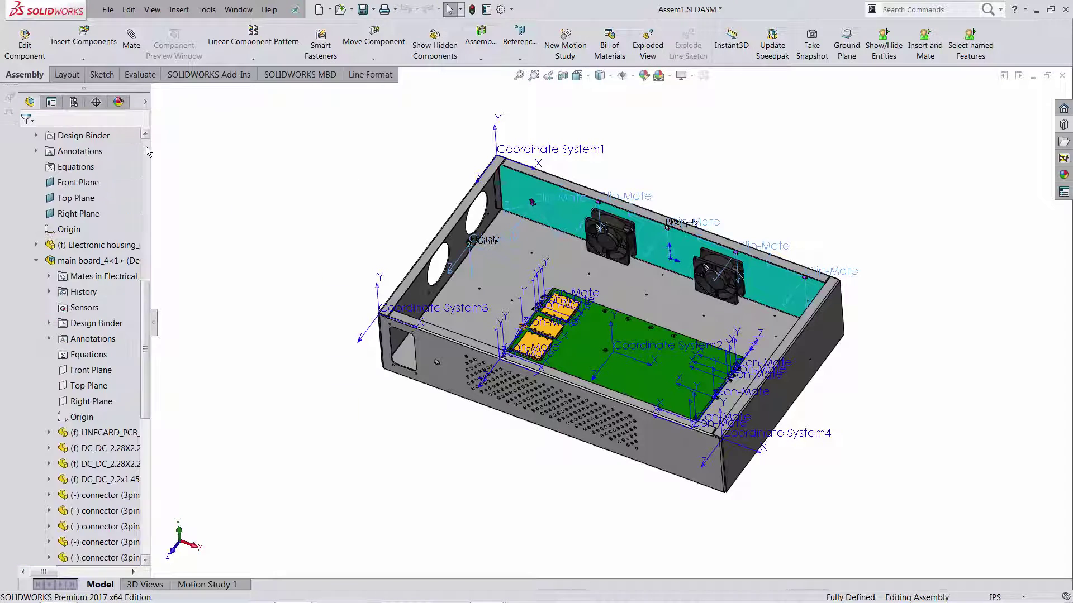
Rename Selection-Set2(6) to Clip-Mate and clear the selection
{"action": "double_click", "coordinate": [83, 371]}
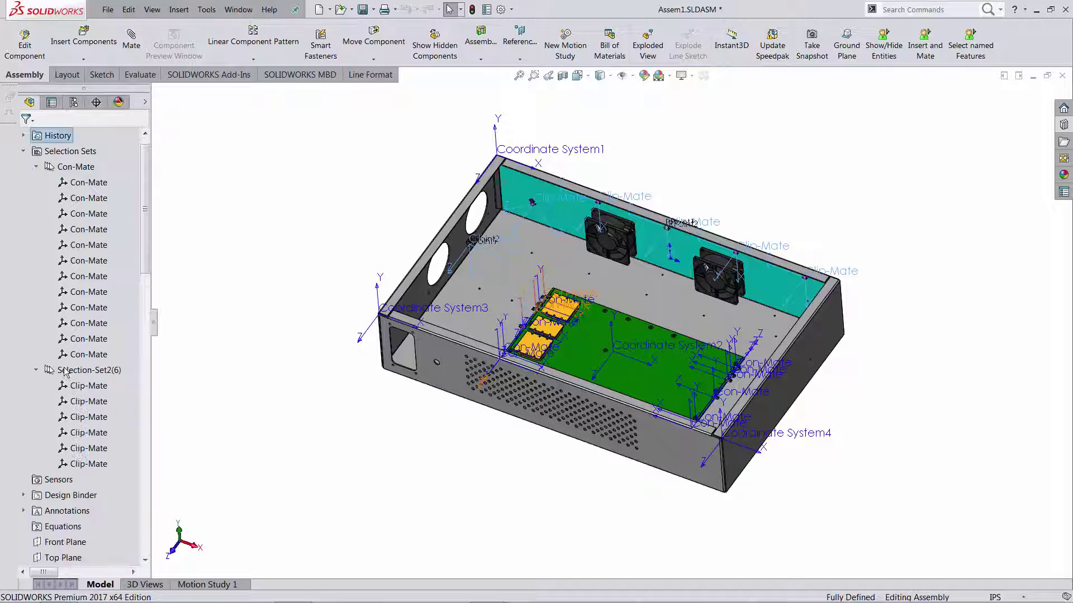
{"action": "left_click", "coordinate": [98, 371]}
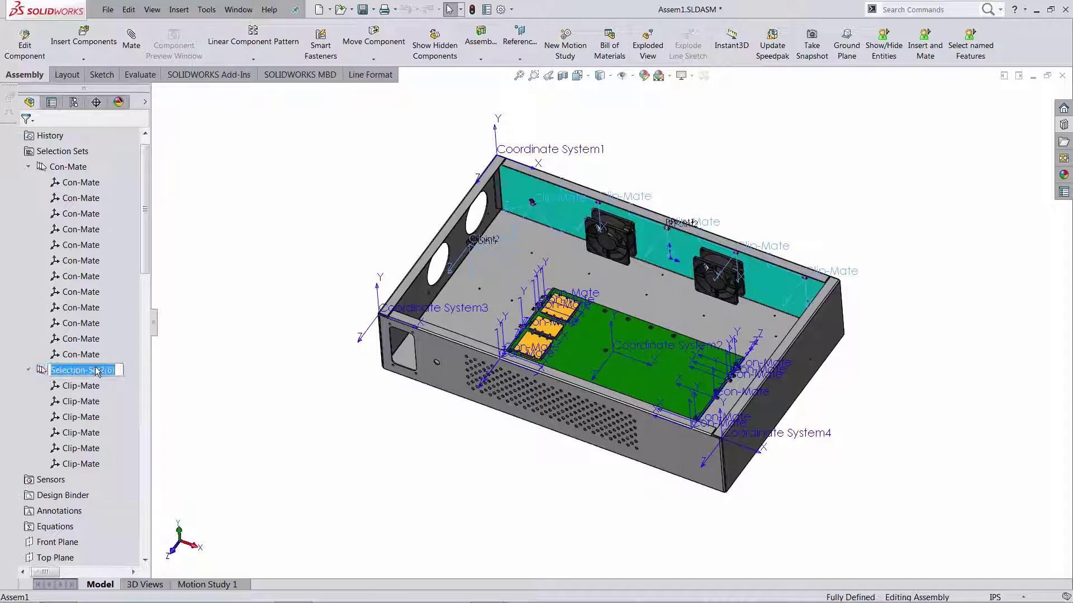
{"action": "type", "text": "Clip-M"}
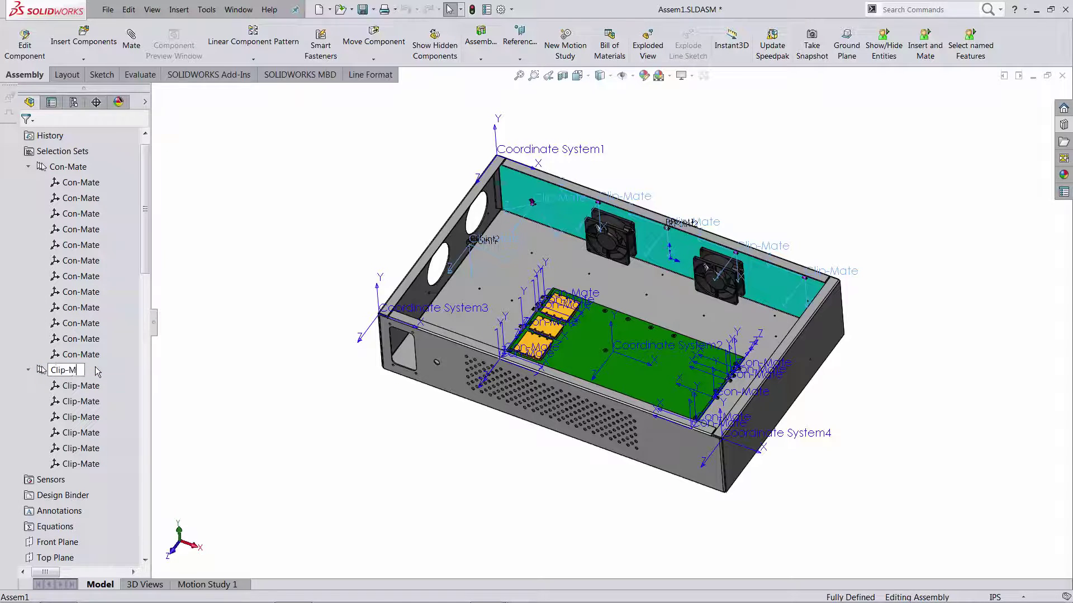
{"action": "type", "text": "ate"}
{"action": "key", "text": "Return"}
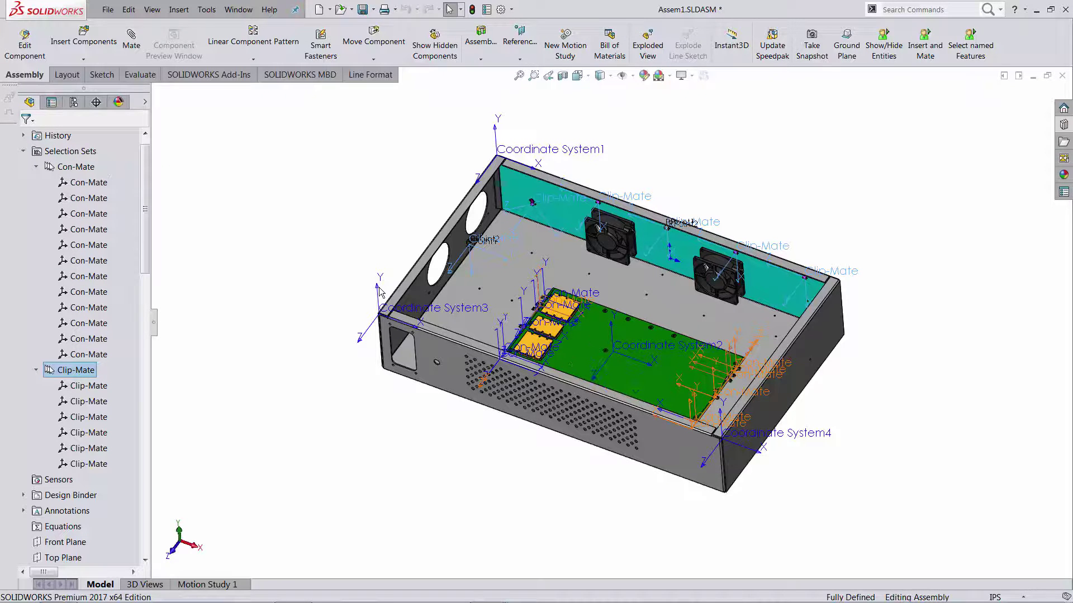
{"action": "left_click", "coordinate": [343, 269]}
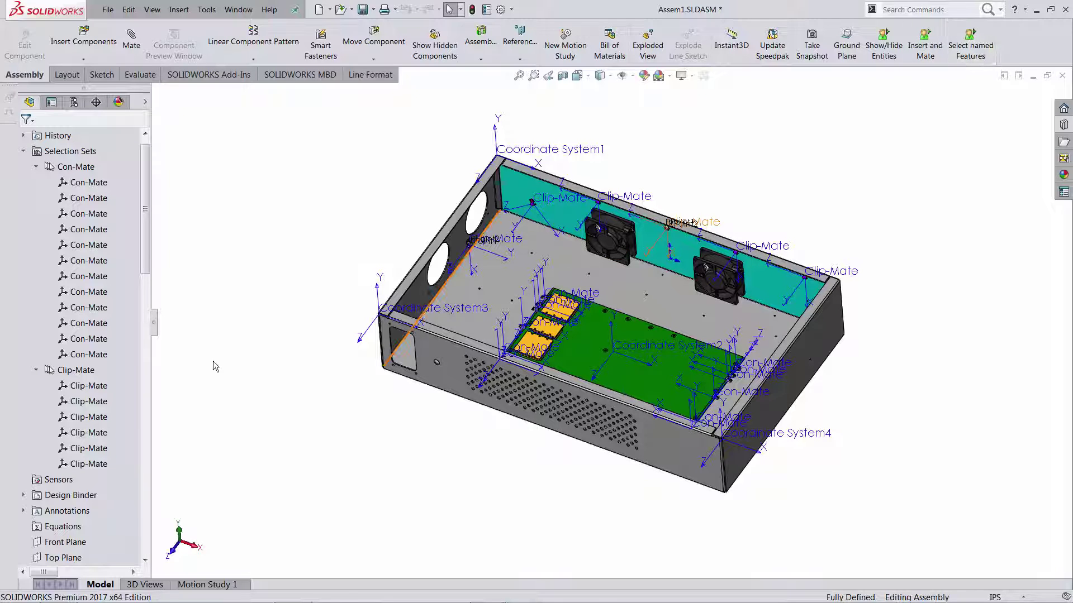
{"action": "scroll", "coordinate": [146, 182], "scroll_direction": "up", "scroll_amount": 1}
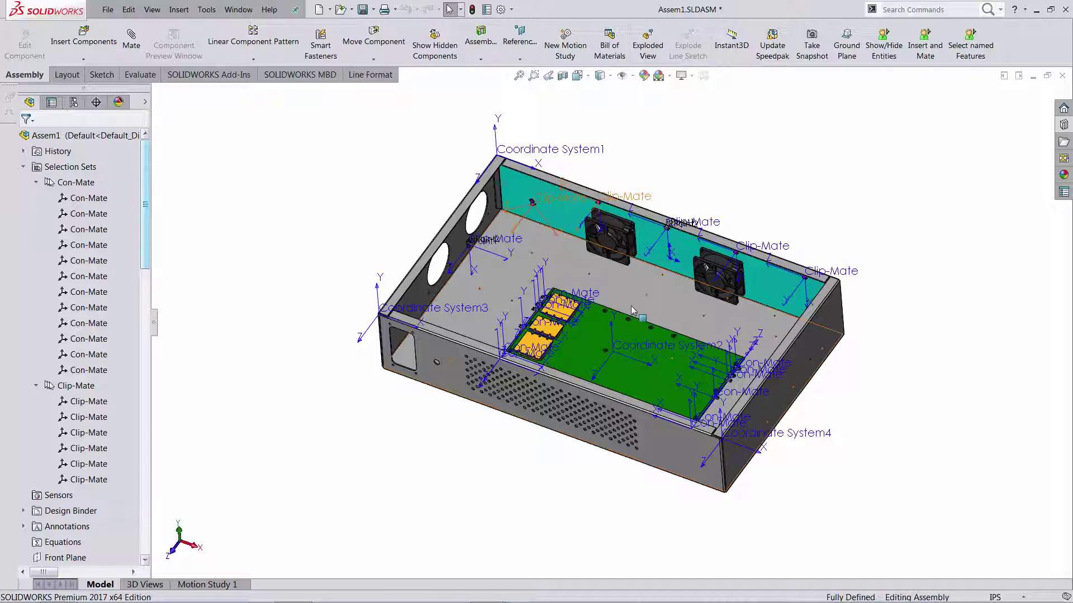
Add a SpeedPak to the Default configuration, including the electronic housing as a component
{"action": "left_click", "coordinate": [73, 102]}
{"action": "right_click", "coordinate": [112, 166]}
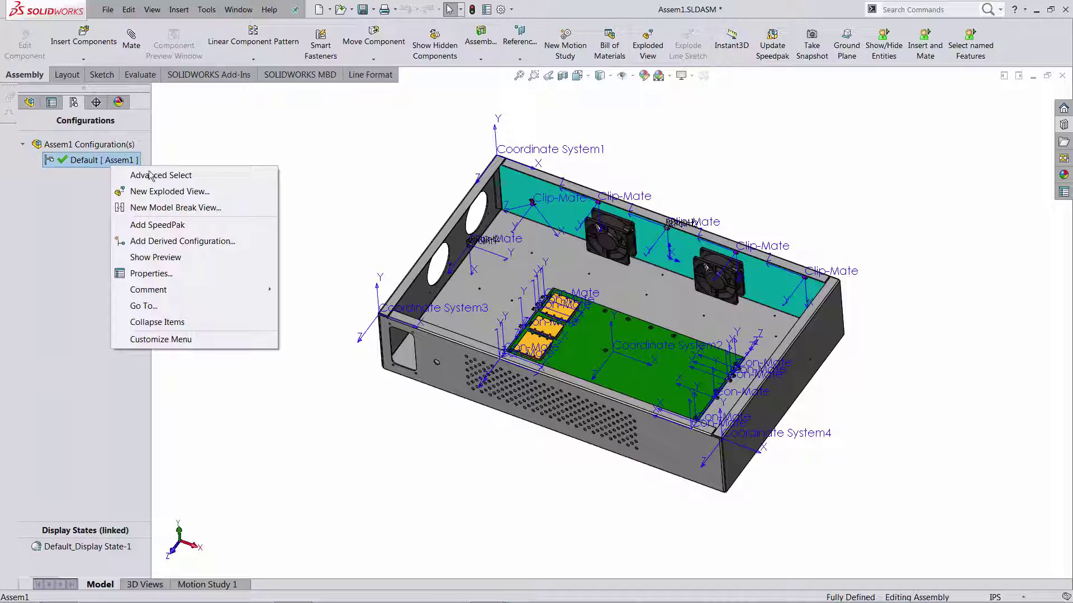
{"action": "left_click", "coordinate": [157, 225]}
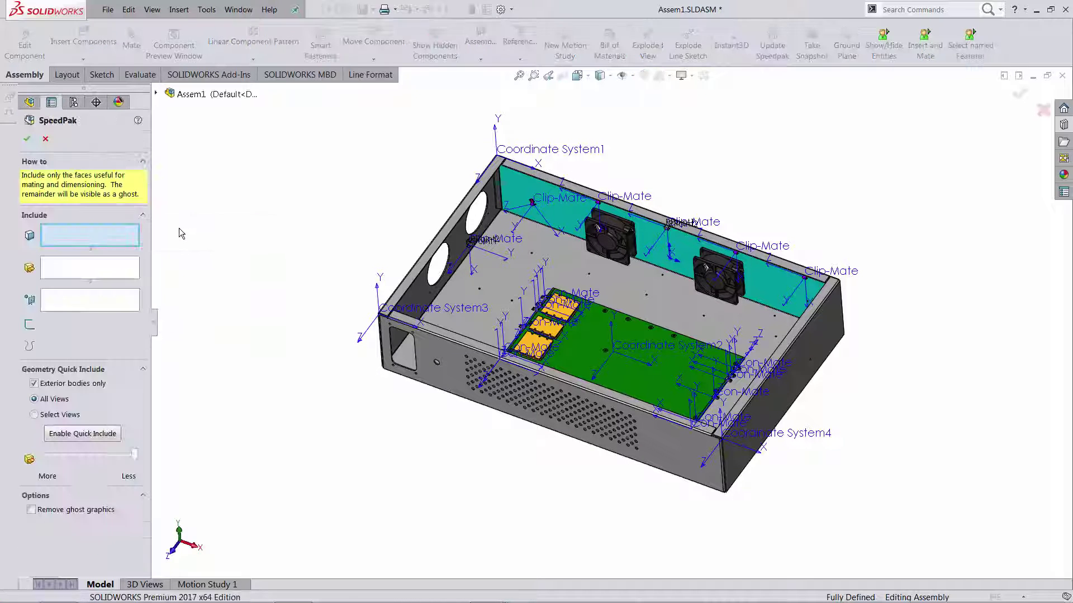
{"action": "left_click", "coordinate": [85, 271]}
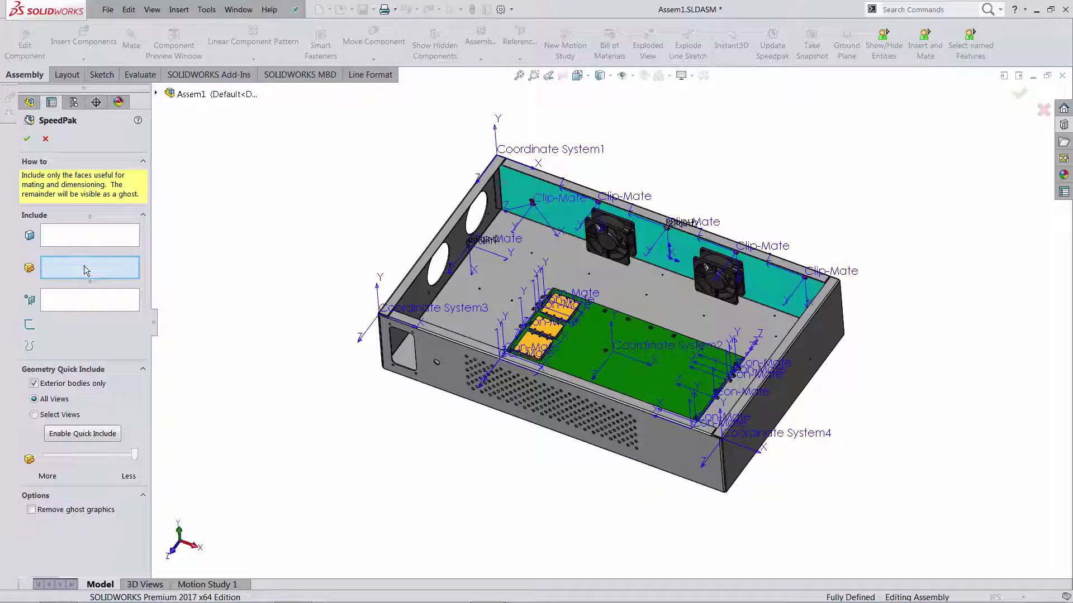
{"action": "left_click", "coordinate": [493, 291]}
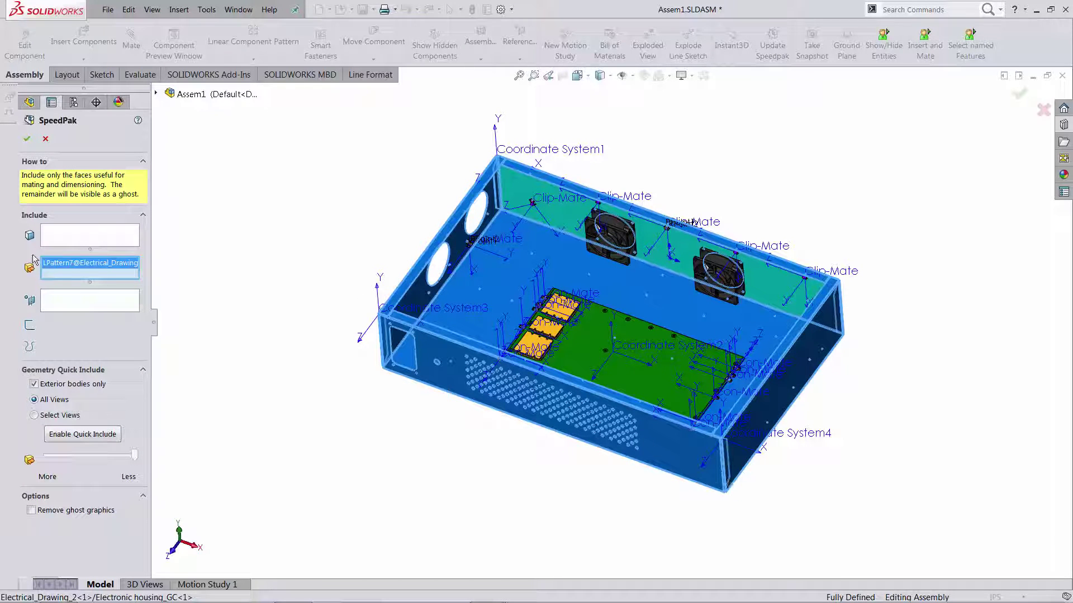
Include the Con-Mate selection set as SpeedPak reference geometry and confirm
{"action": "left_click", "coordinate": [72, 296]}
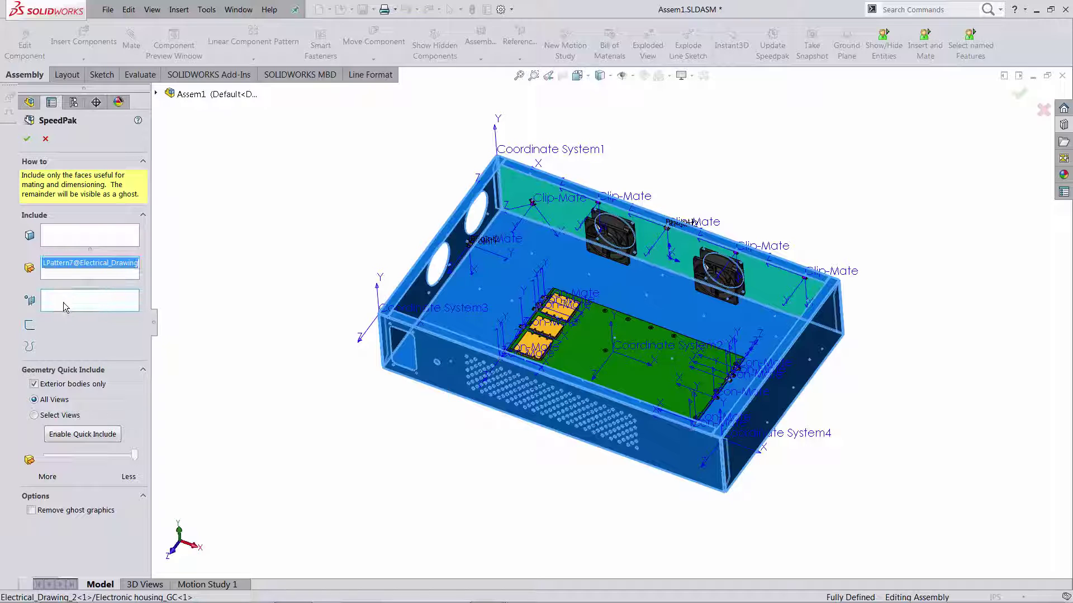
{"action": "left_click", "coordinate": [157, 93]}
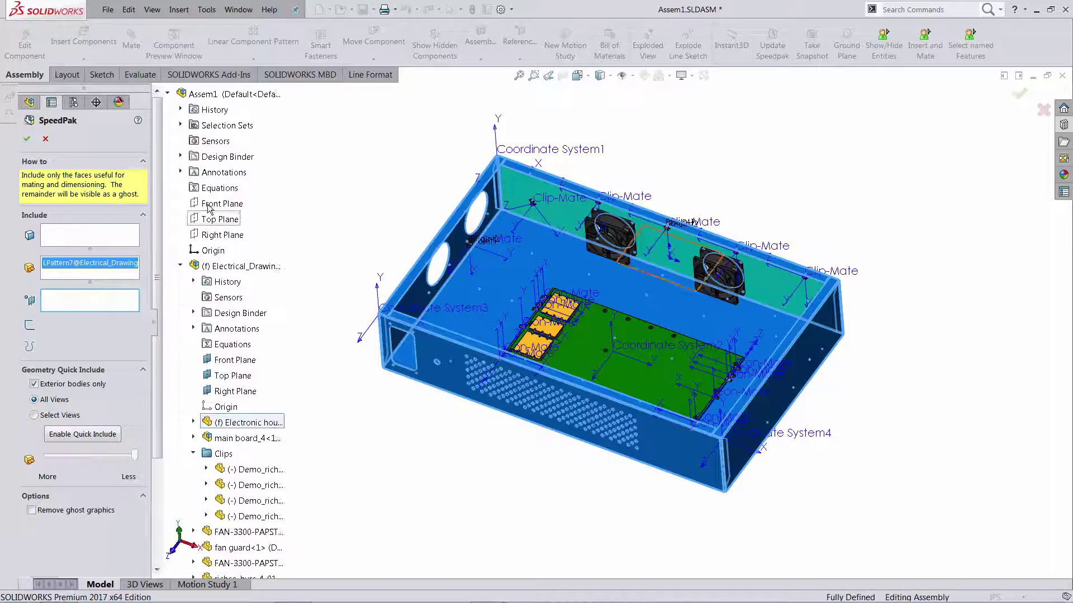
{"action": "left_click", "coordinate": [181, 125]}
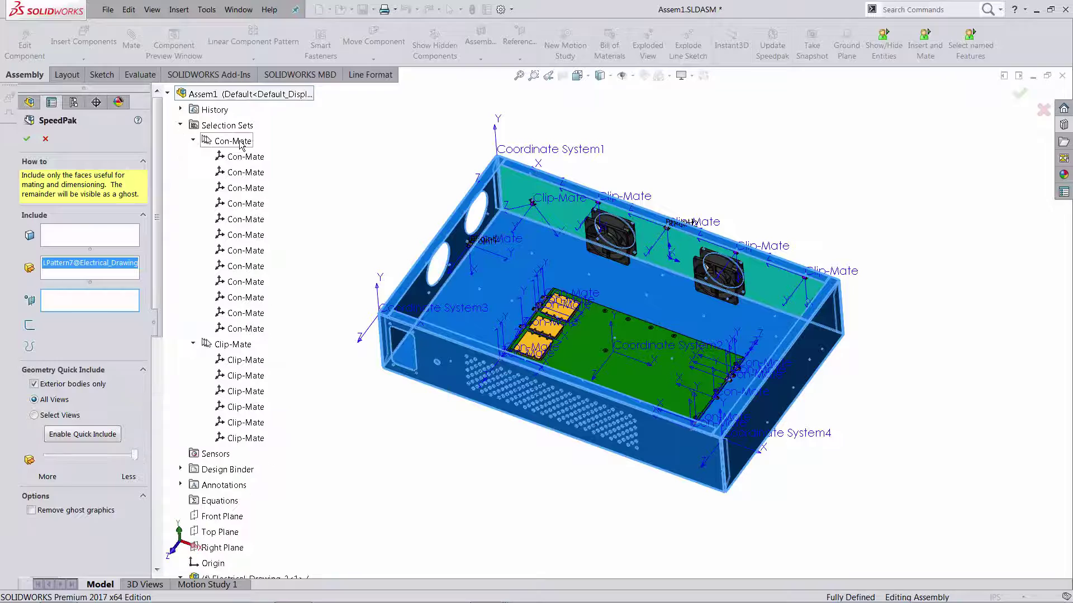
{"action": "left_click", "coordinate": [239, 143]}
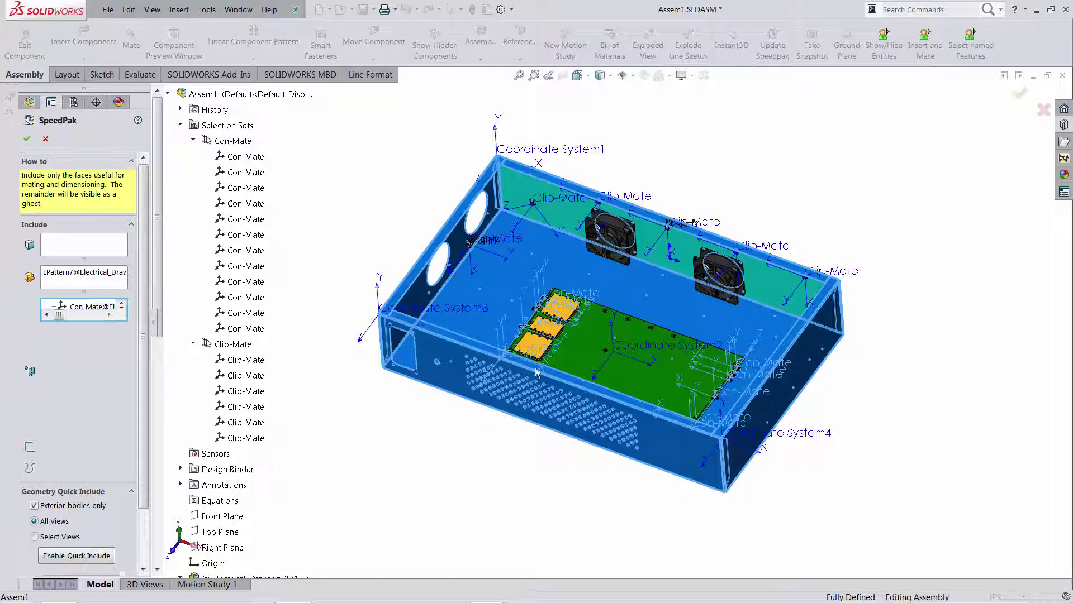
{"action": "left_click", "coordinate": [27, 139]}
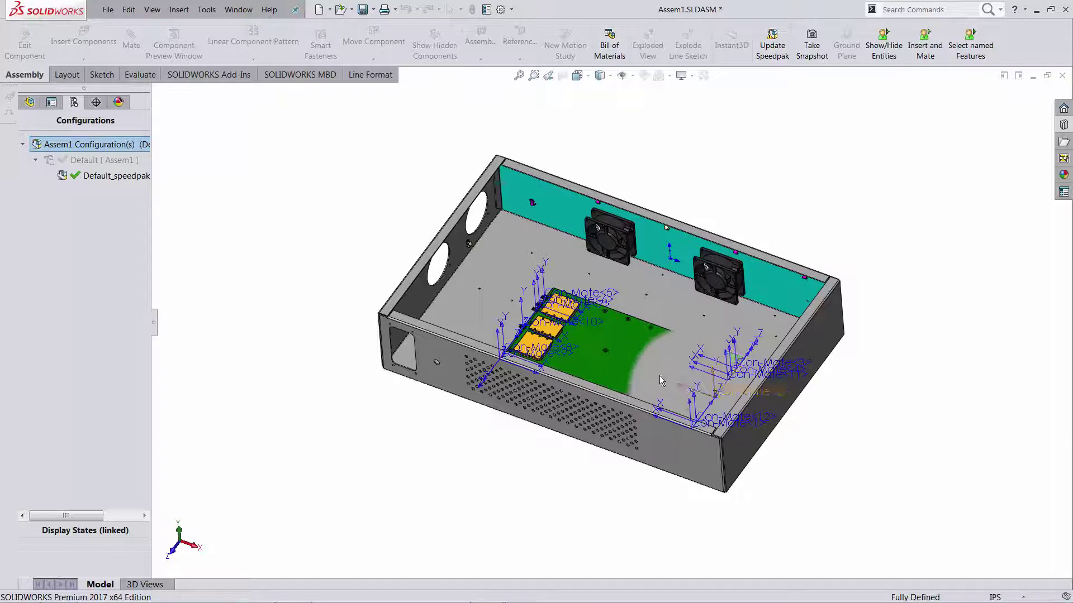
Fit the enclosure in view, save Assem1, and start a new assembly from it
{"action": "scroll", "coordinate": [657, 366], "scroll_direction": "down", "scroll_amount": 5}
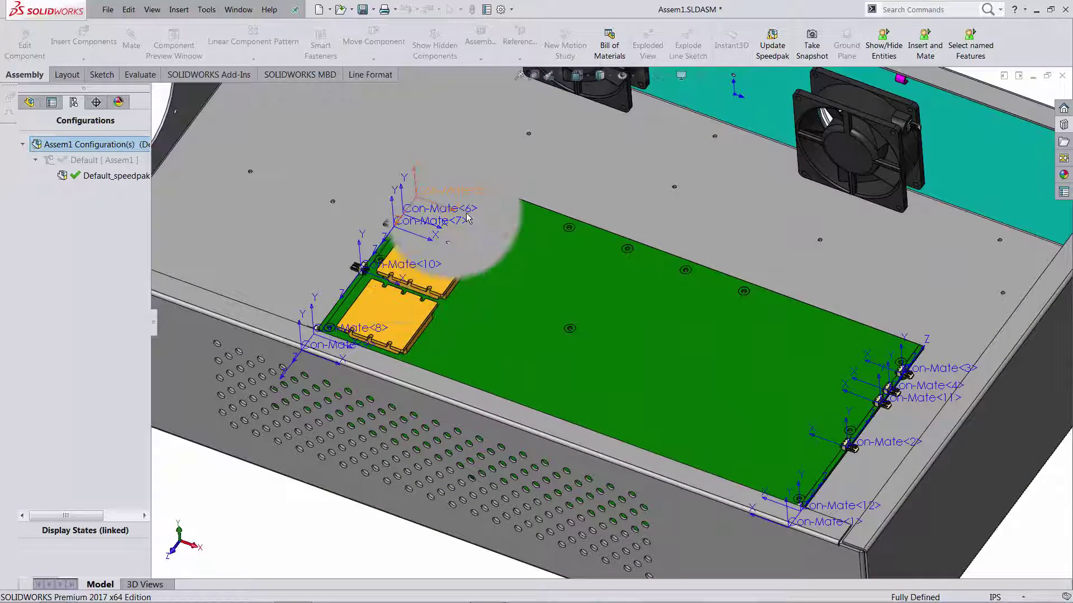
{"action": "key", "text": "f"}
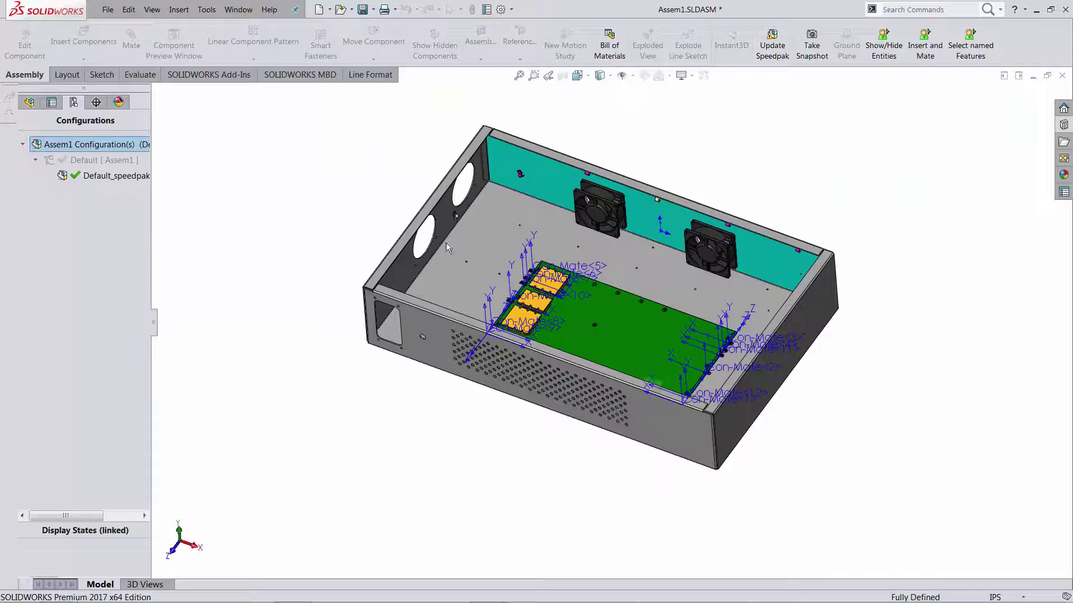
{"action": "left_click", "coordinate": [364, 11]}
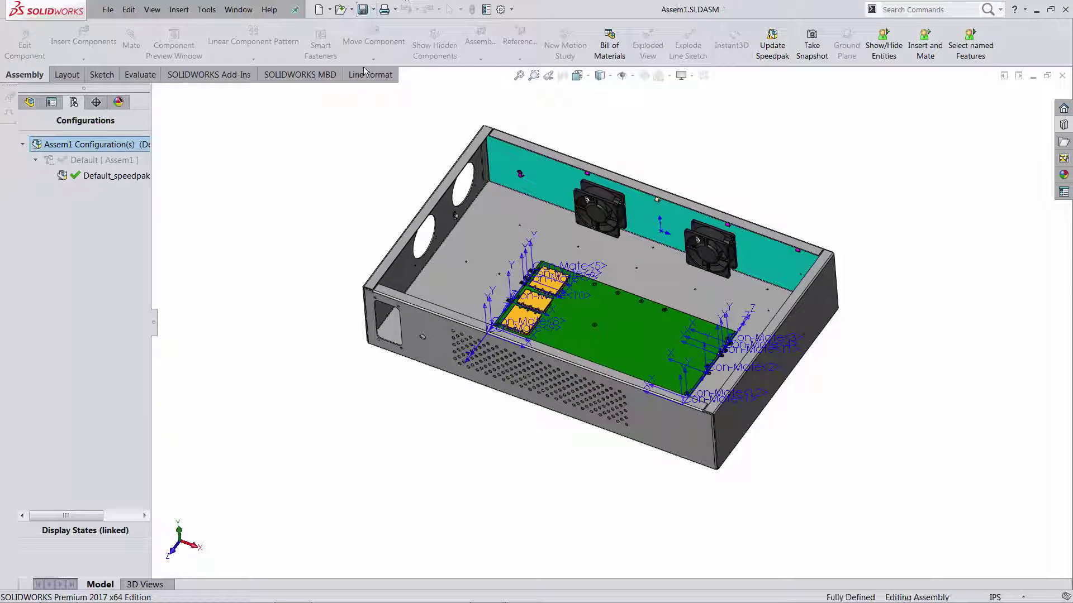
{"action": "left_click", "coordinate": [329, 9]}
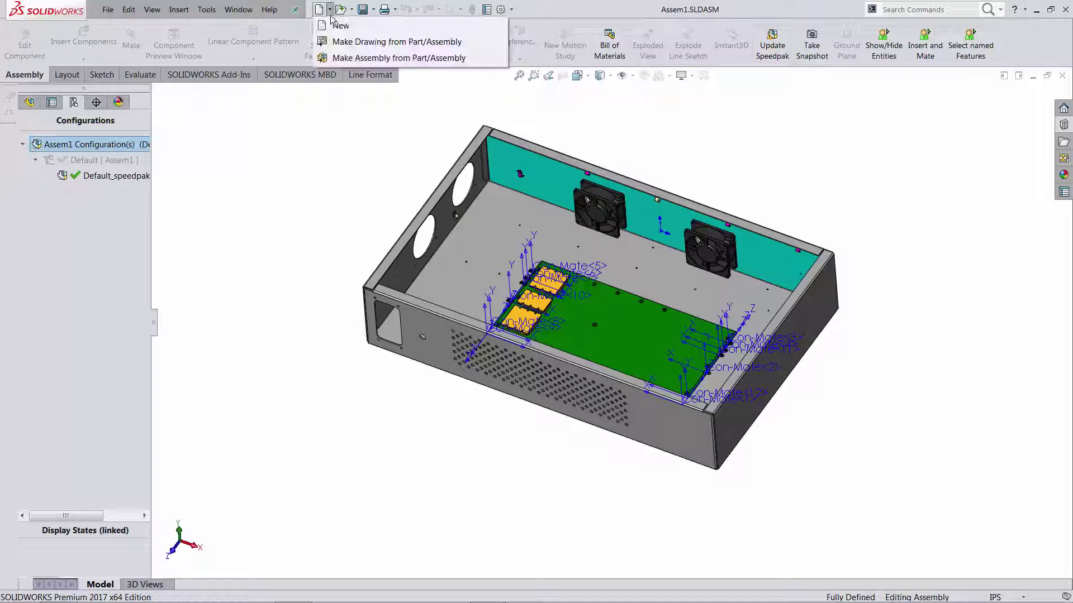
Create a new assembly from the Assembly_IN template and save it as 'Routing Assy'
{"action": "left_click", "coordinate": [343, 59]}
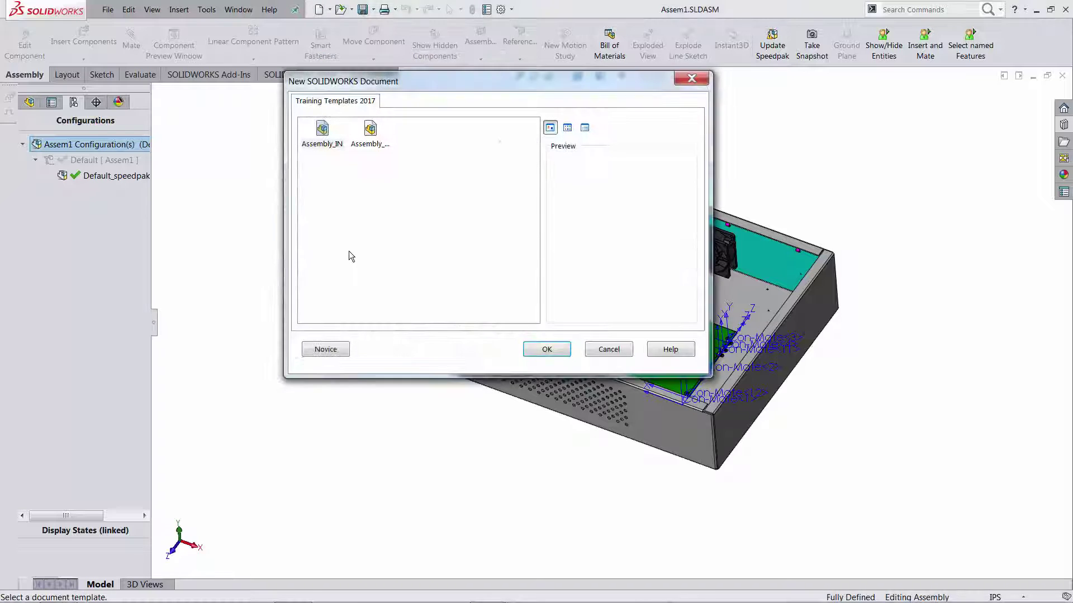
{"action": "double_click", "coordinate": [326, 133]}
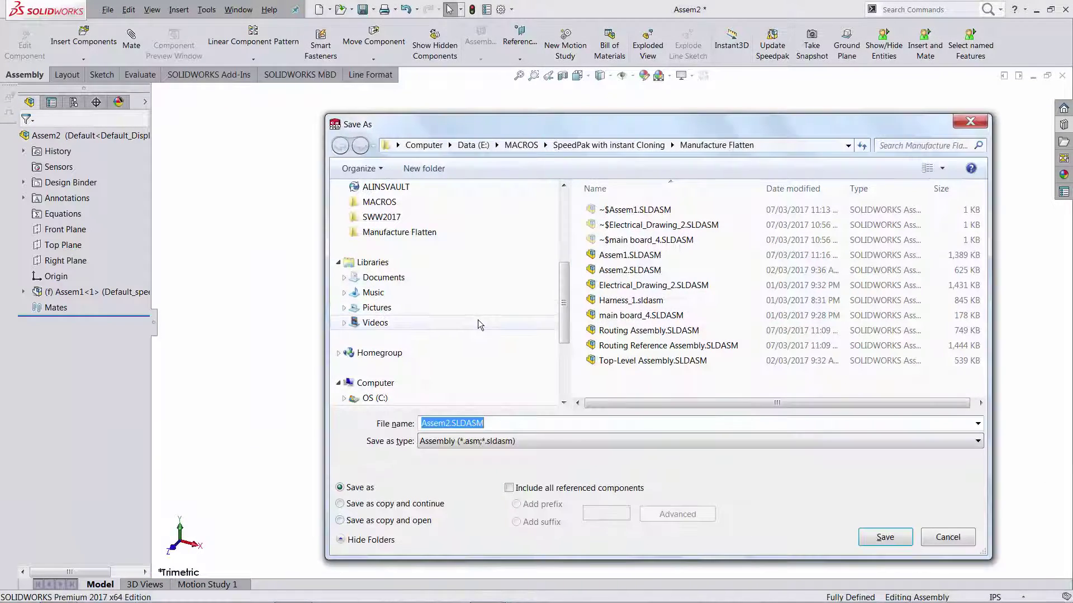
{"action": "type", "text": "Routin"}
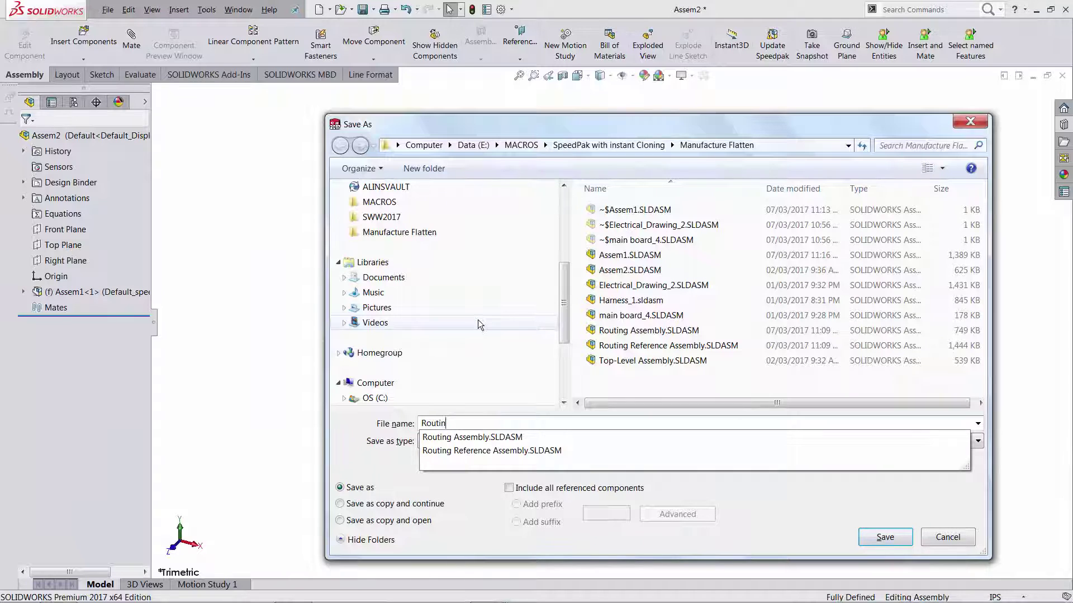
{"action": "type", "text": "g Assy"}
{"action": "key", "text": "Return"}
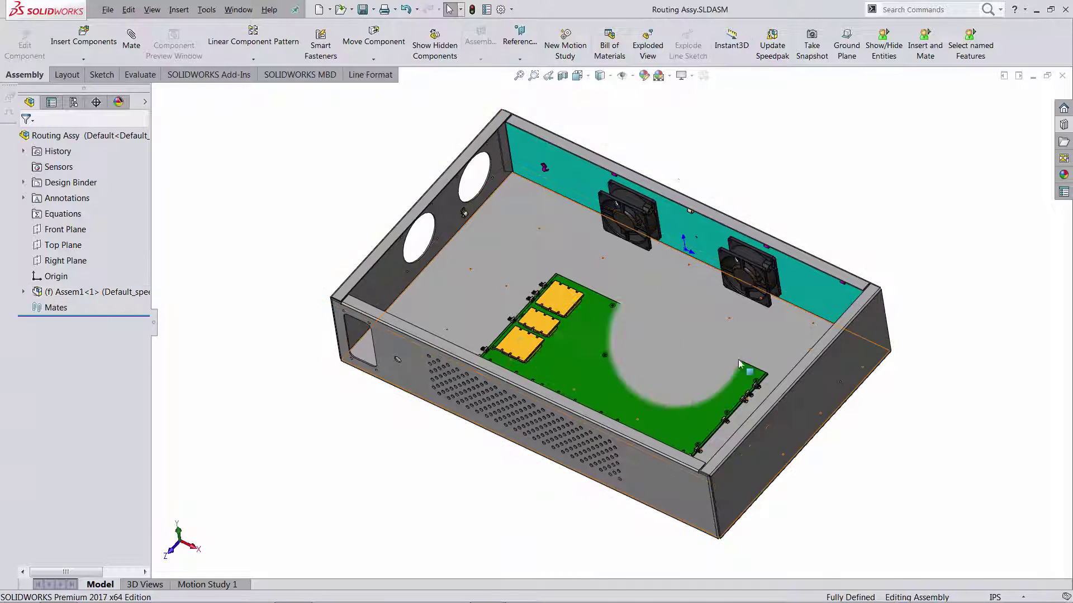
Expand Assem1 in the FeatureManager to list its Con-Mates and view the board
{"action": "left_click", "coordinate": [23, 291]}
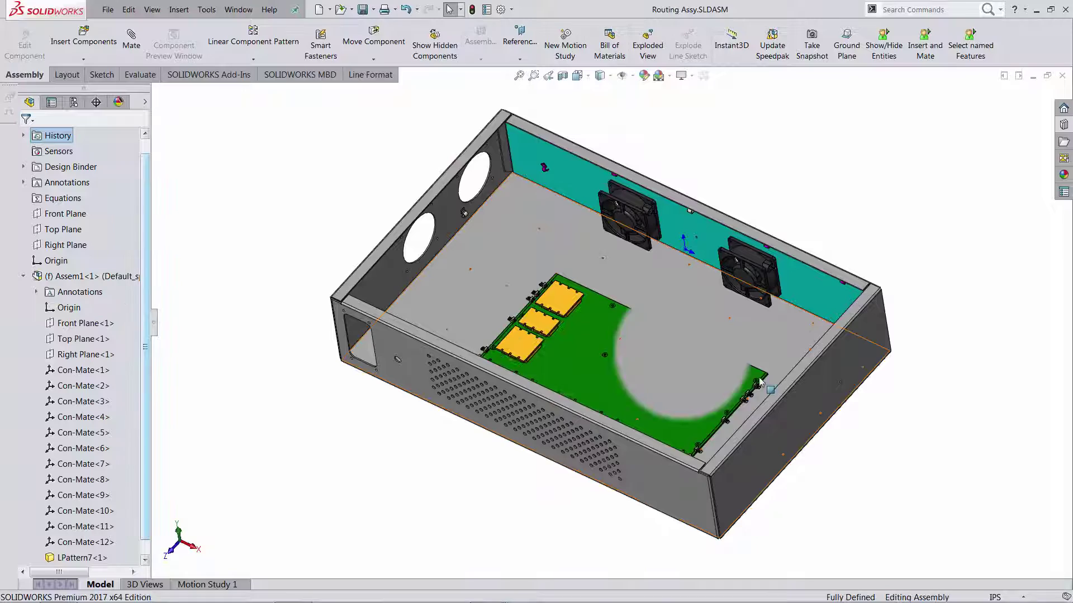
{"action": "scroll", "coordinate": [504, 471], "scroll_direction": "down", "scroll_amount": 3}
{"action": "middle_click_drag", "start_coordinate": [504, 471], "coordinate": [512, 512]}
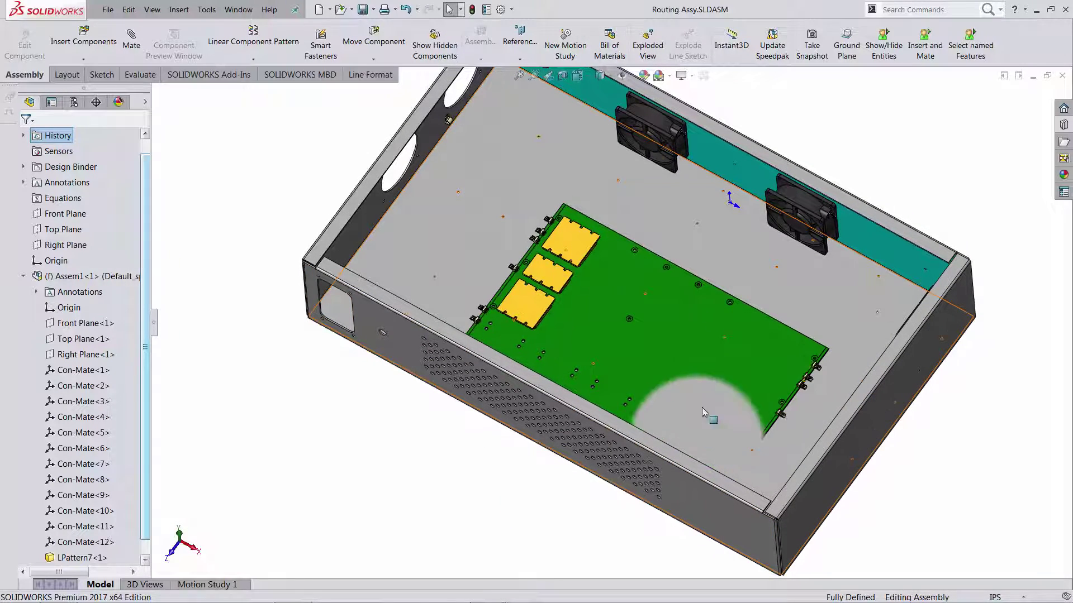
Turn on View Coordinate Systems to show the Con-Mates, then start Insert Components
{"action": "left_click", "coordinate": [621, 76]}
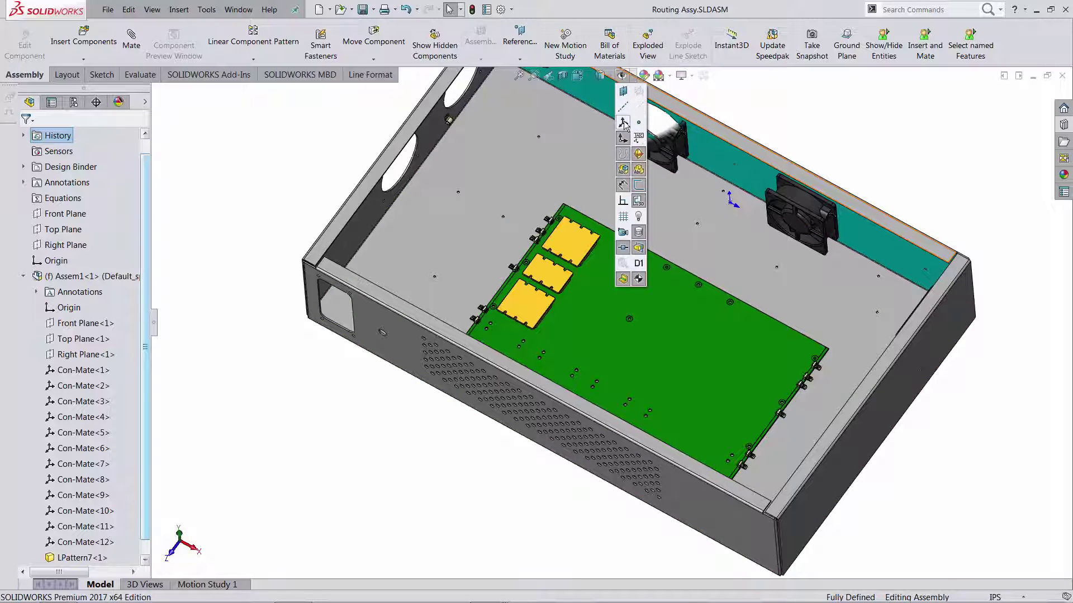
{"action": "left_click", "coordinate": [622, 123]}
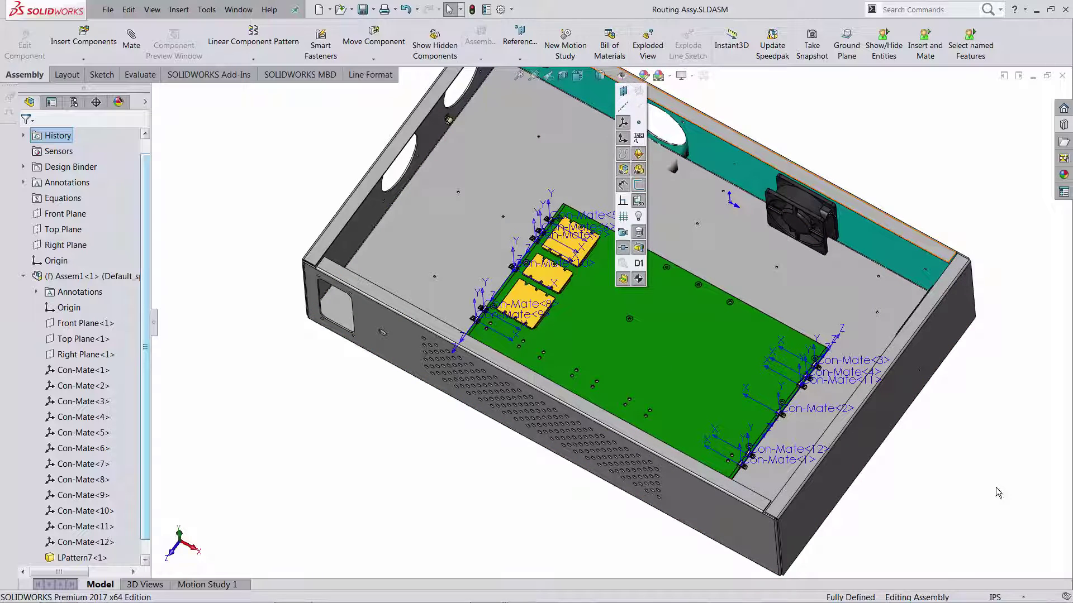
{"action": "key", "text": "f"}
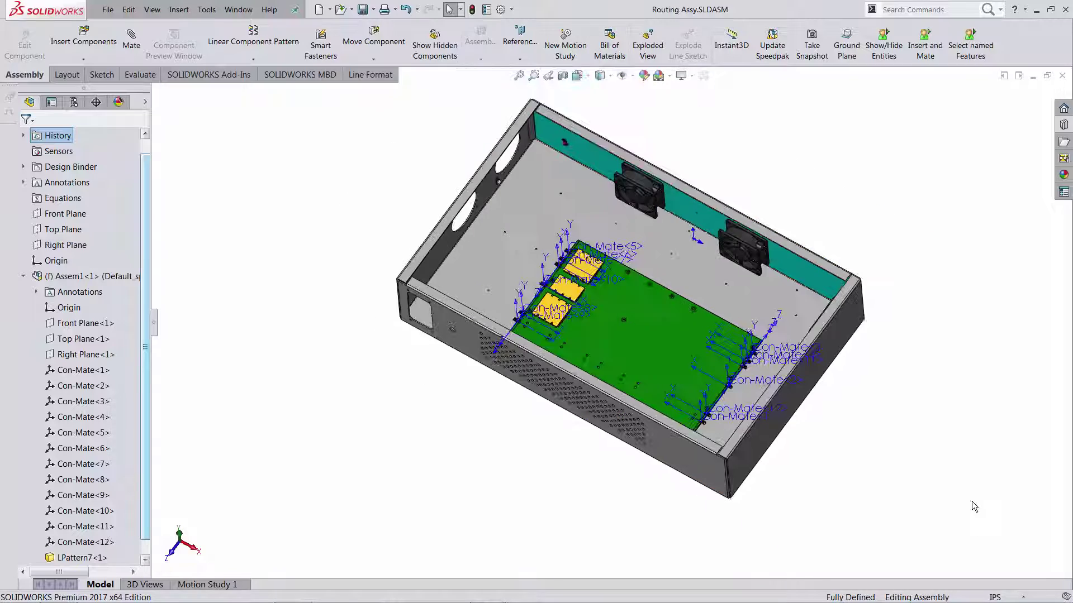
{"action": "middle_click_drag", "start_coordinate": [950, 352], "coordinate": [950, 401]}
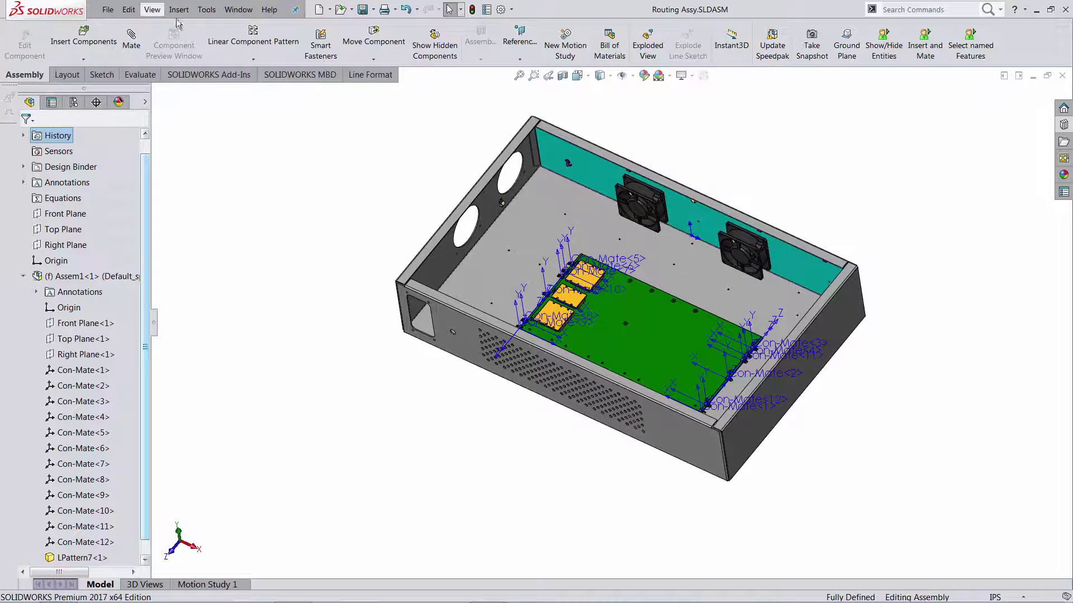
{"action": "left_click", "coordinate": [83, 36]}
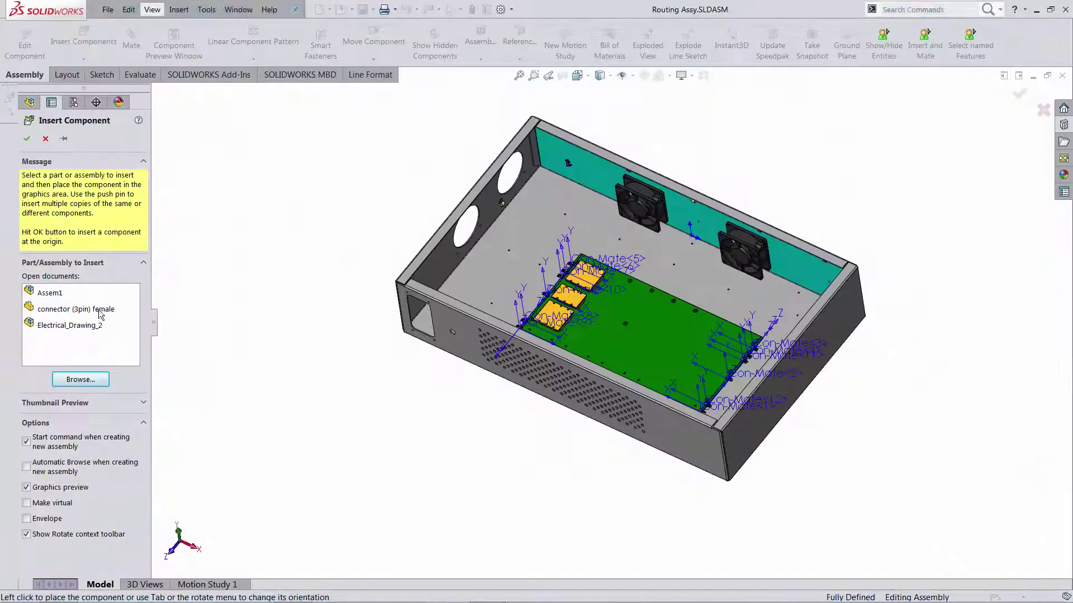
Insert the connector (3pin) female and mate it to Con-Mate<5>
{"action": "left_click", "coordinate": [101, 309]}
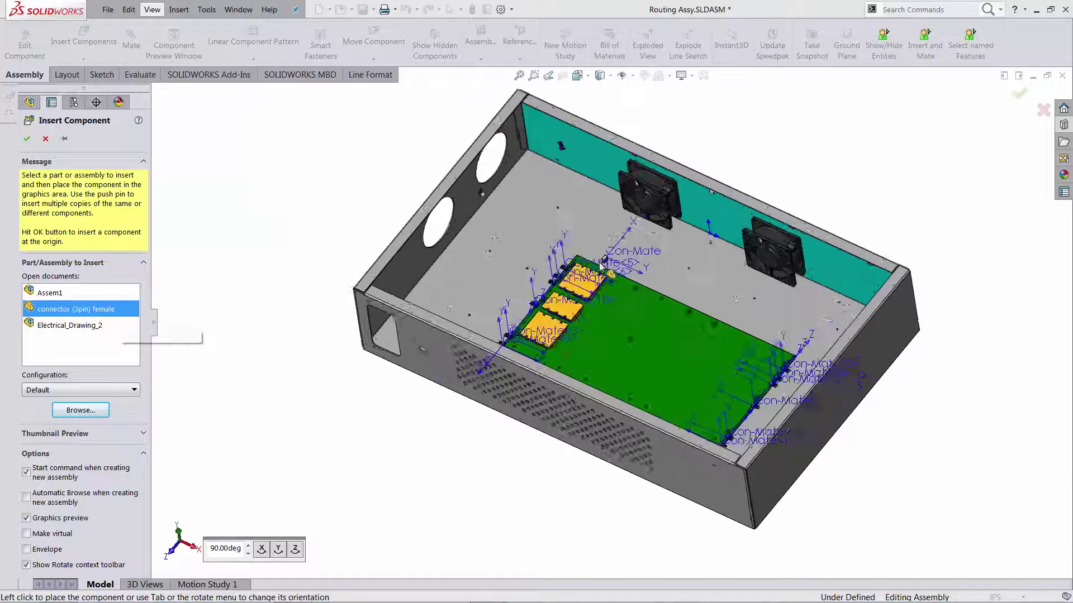
{"action": "scroll", "coordinate": [631, 251], "scroll_direction": "up", "scroll_amount": 5}
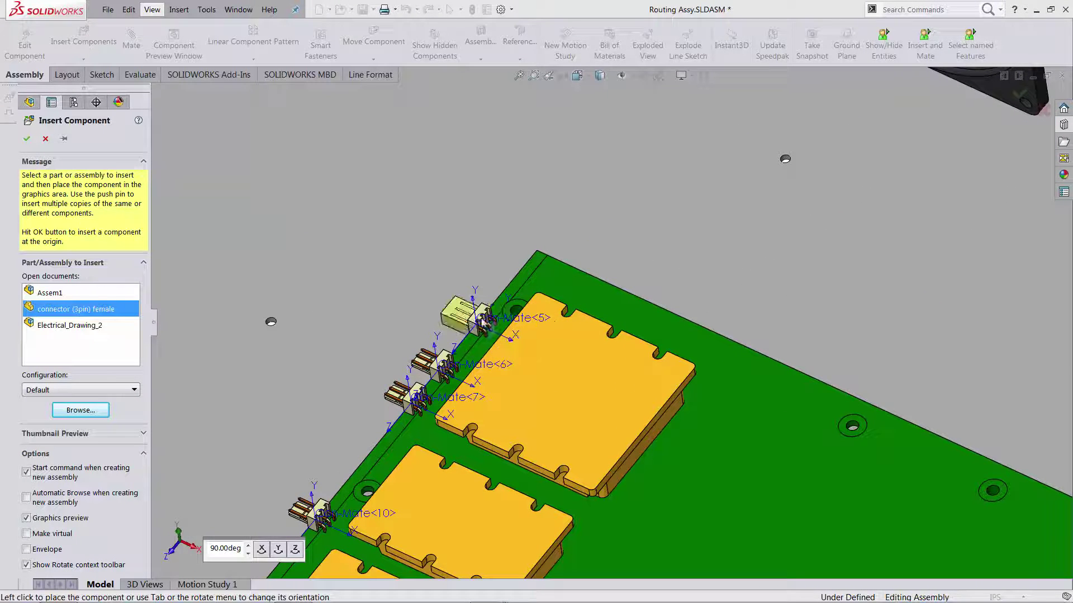
{"action": "left_click", "coordinate": [484, 325]}
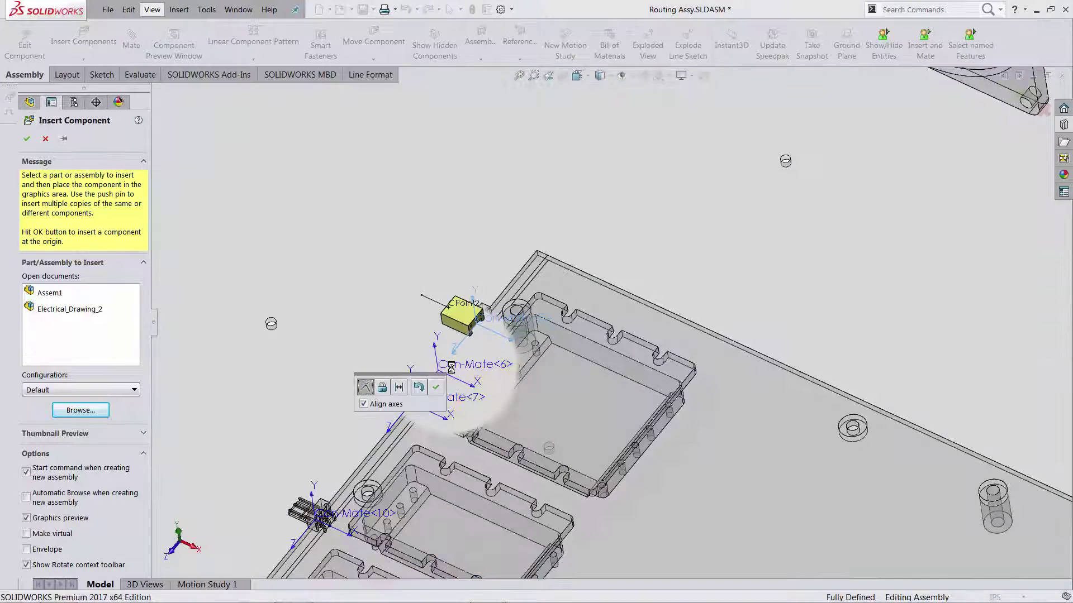
{"action": "left_click", "coordinate": [435, 387]}
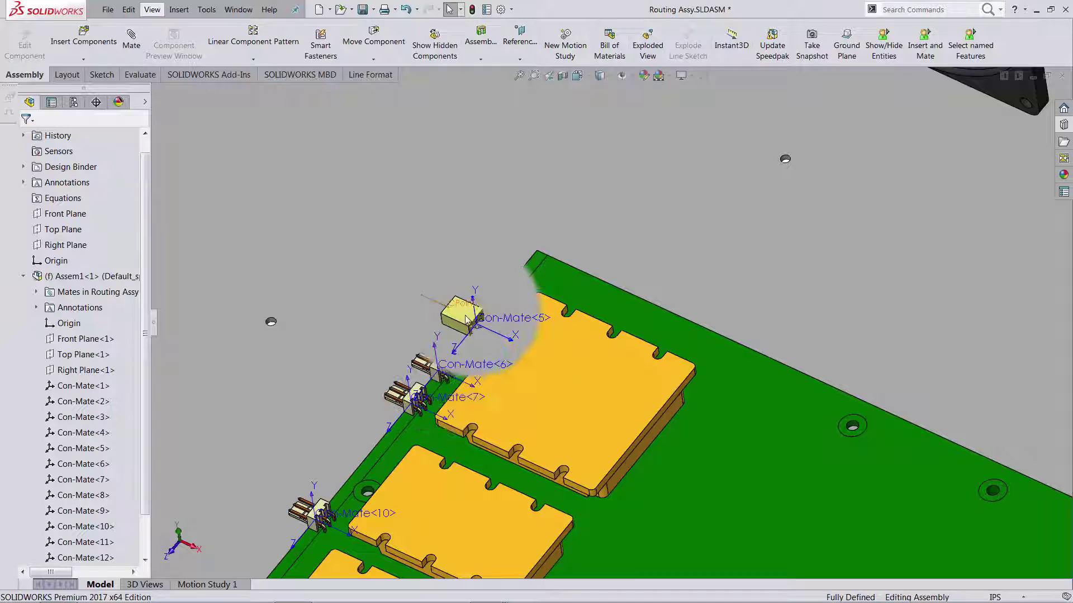
{"action": "scroll", "coordinate": [463, 332], "scroll_direction": "down", "scroll_amount": 3}
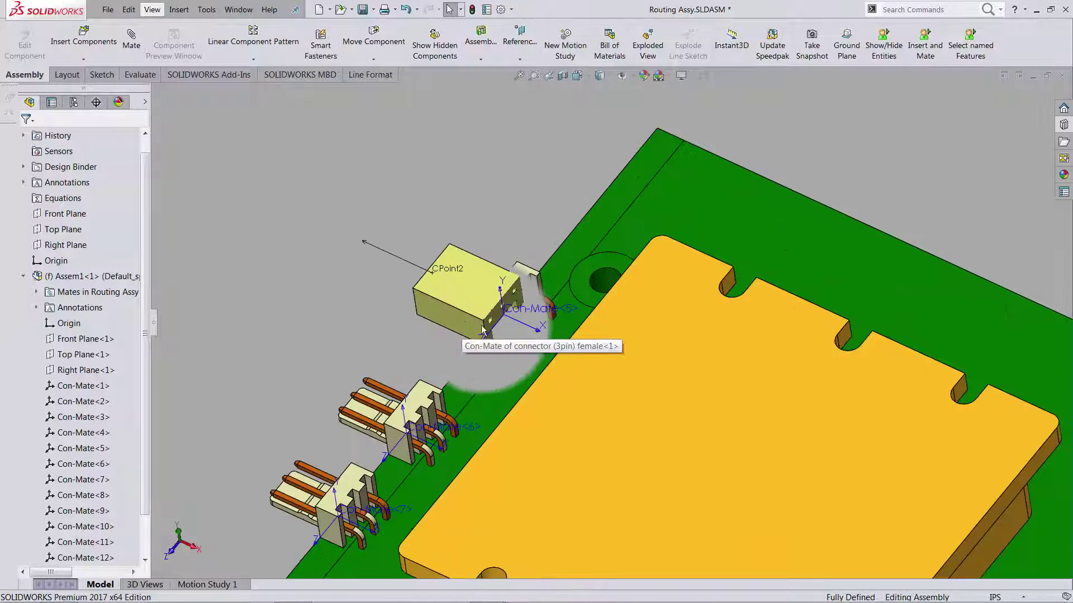
Delete the test connector placed at Con-Mate<5>, confirming with Yes
{"action": "left_click", "coordinate": [466, 310]}
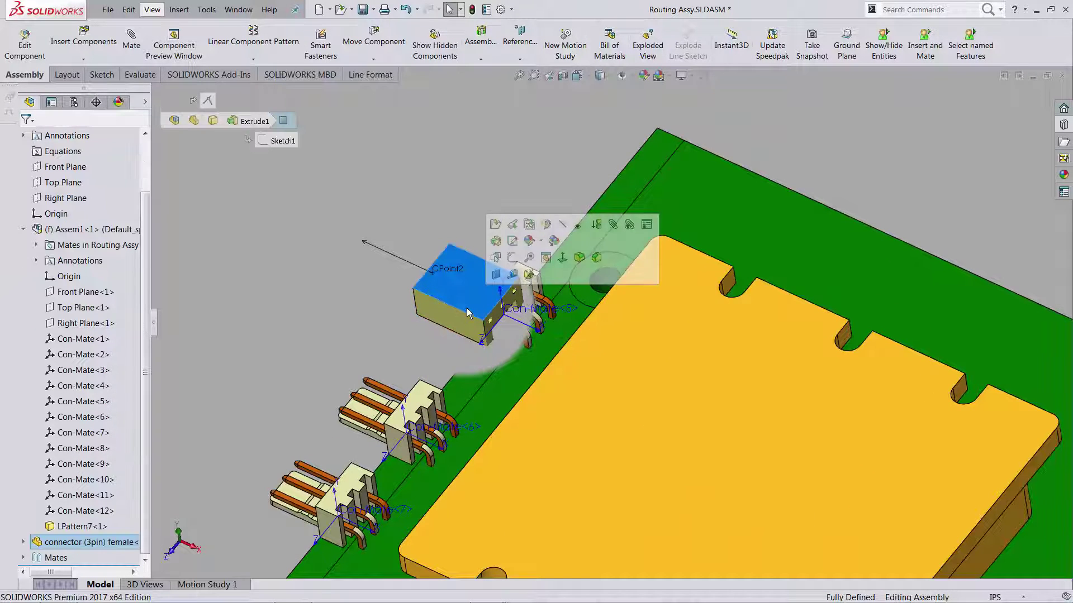
{"action": "key", "text": "Delete"}
{"action": "left_click", "coordinate": [354, 151]}
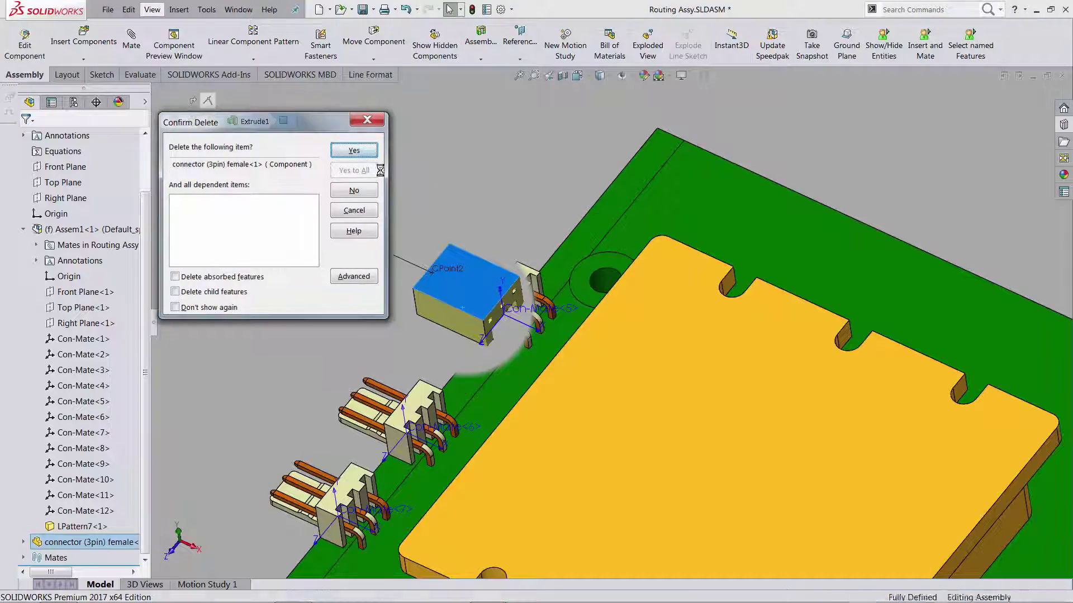
{"action": "scroll", "coordinate": [902, 480], "scroll_direction": "up", "scroll_amount": 5}
{"action": "scroll", "coordinate": [896, 463], "scroll_direction": "up", "scroll_amount": 10}
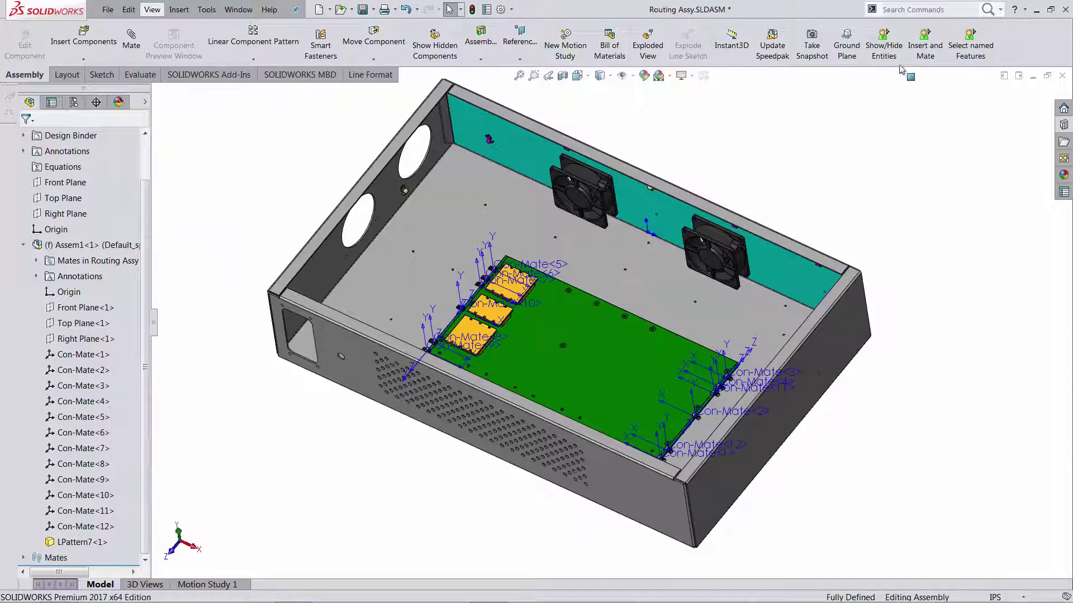
Use Insert and Mate to auto-attach connector (3pin) female.sldprt at every Con-Mate
{"action": "left_click", "coordinate": [925, 45]}
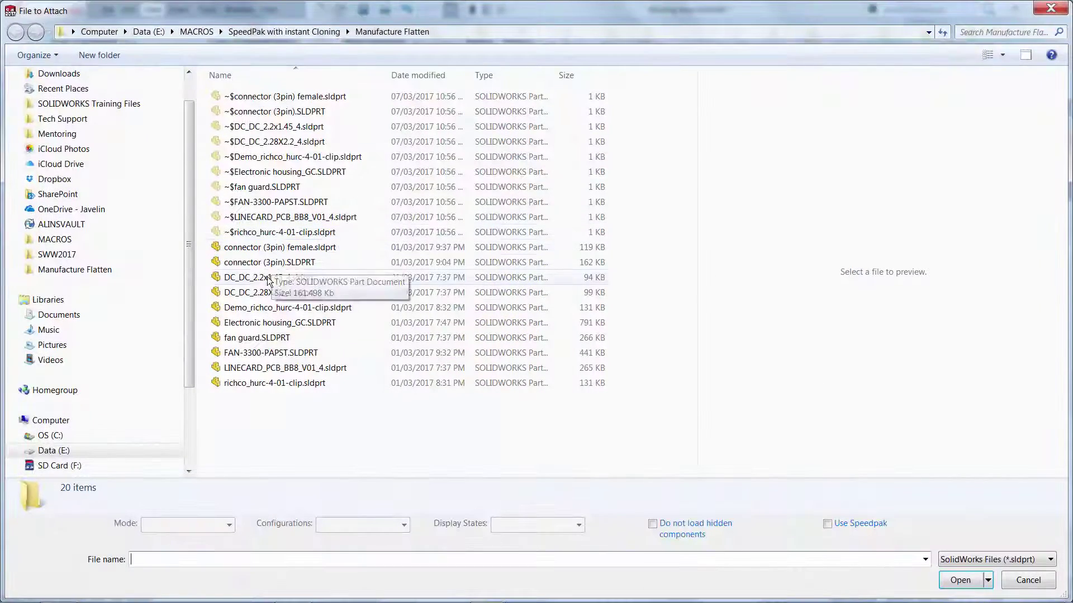
{"action": "left_click", "coordinate": [279, 265]}
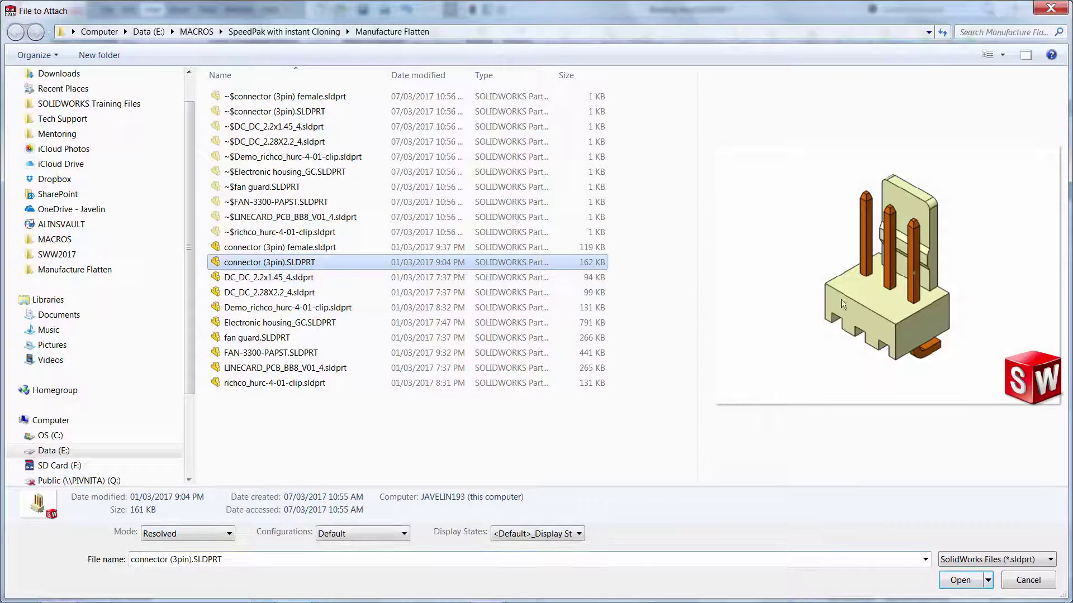
{"action": "left_click", "coordinate": [960, 581]}
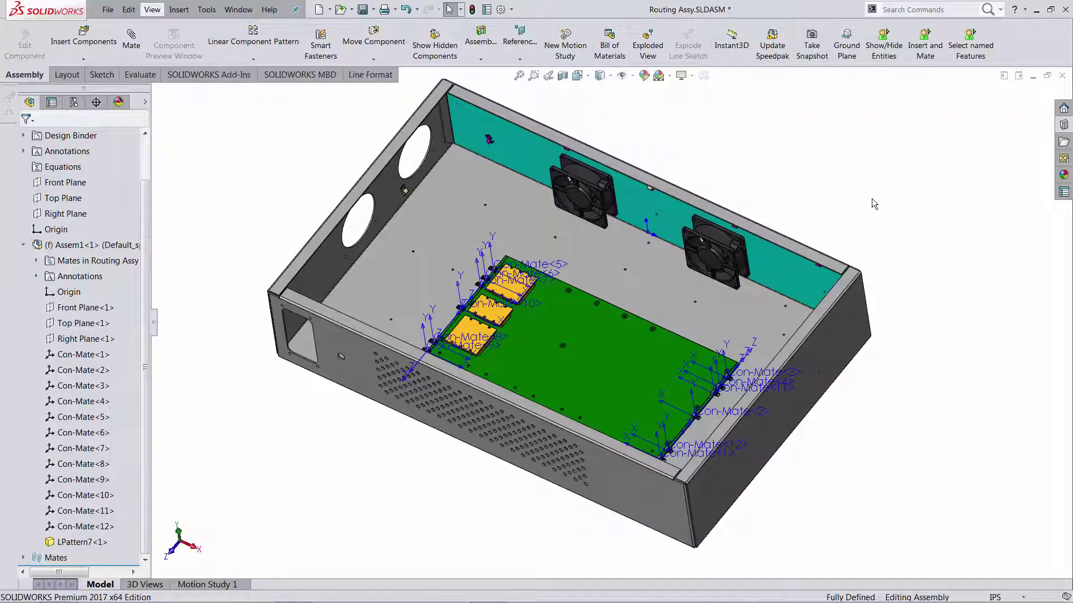
{"action": "left_click", "coordinate": [926, 51]}
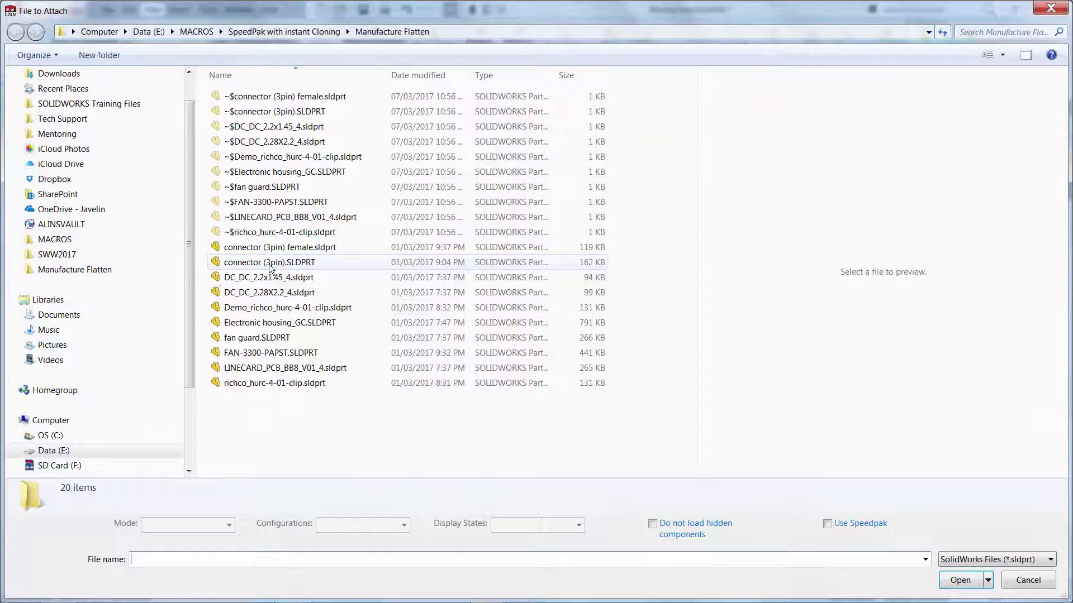
{"action": "double_click", "coordinate": [279, 247]}
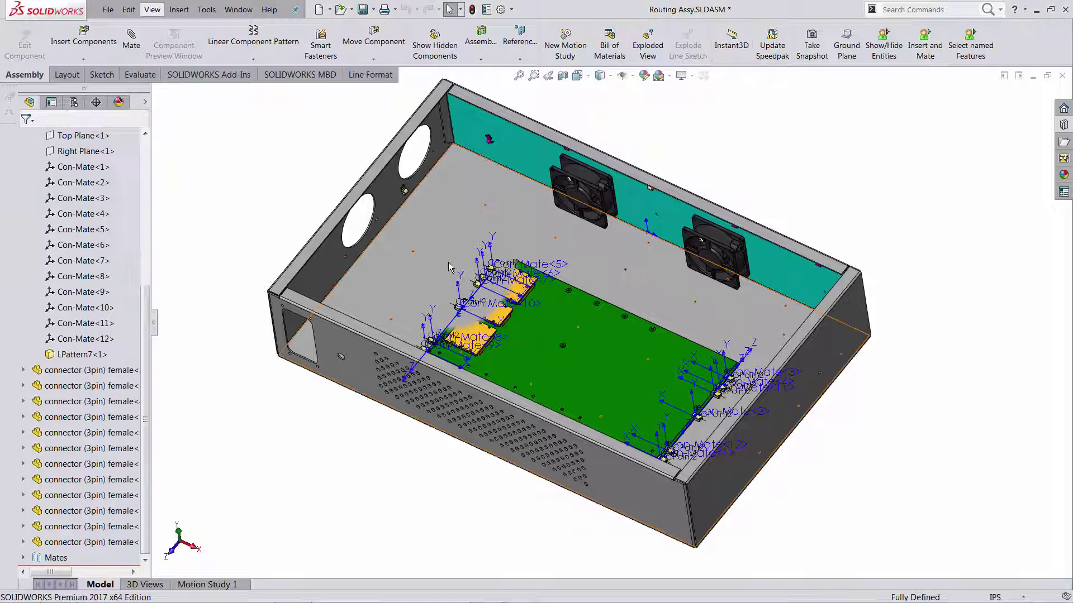
Zoom and orbit around the board to inspect the placed connectors
{"action": "scroll", "coordinate": [448, 267], "scroll_direction": "down", "scroll_amount": 8}
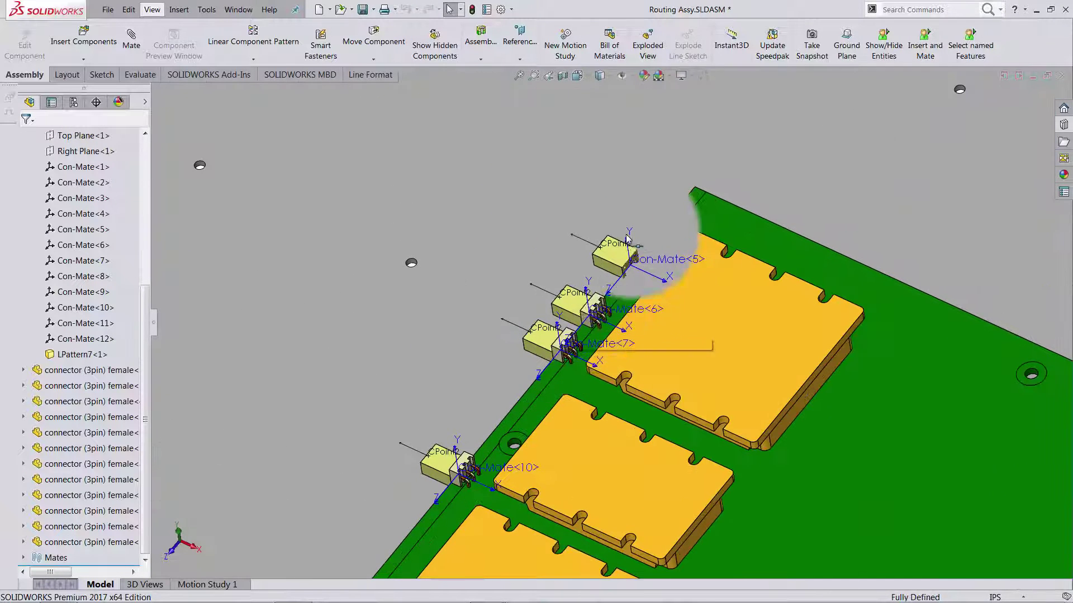
{"action": "scroll", "coordinate": [648, 503], "scroll_direction": "up", "scroll_amount": 8}
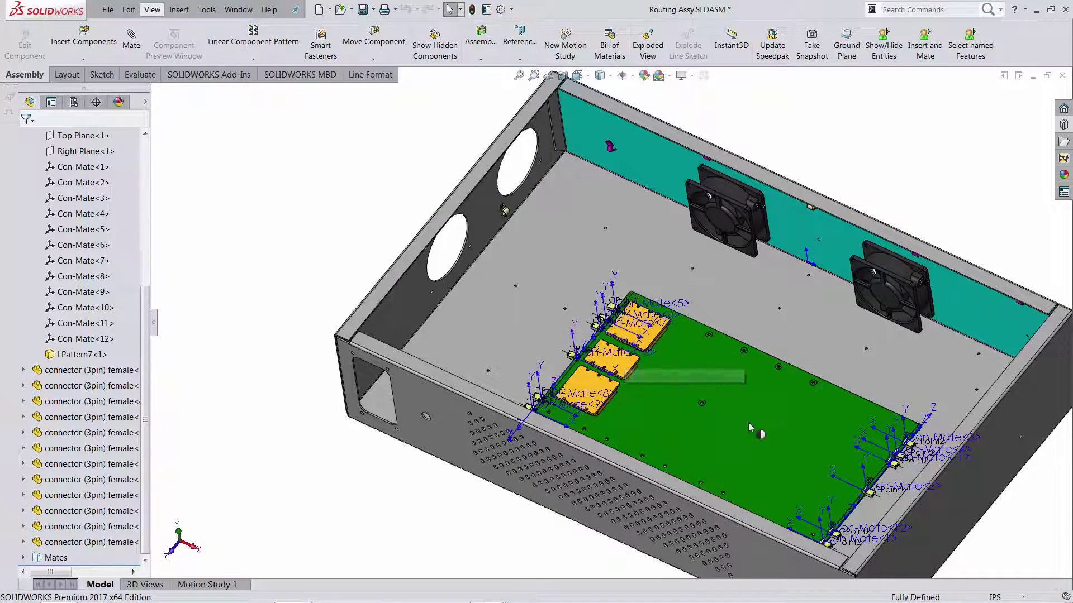
{"action": "scroll", "coordinate": [749, 422], "scroll_direction": "up", "scroll_amount": 3}
{"action": "middle_click_drag", "start_coordinate": [563, 454], "coordinate": [569, 411]}
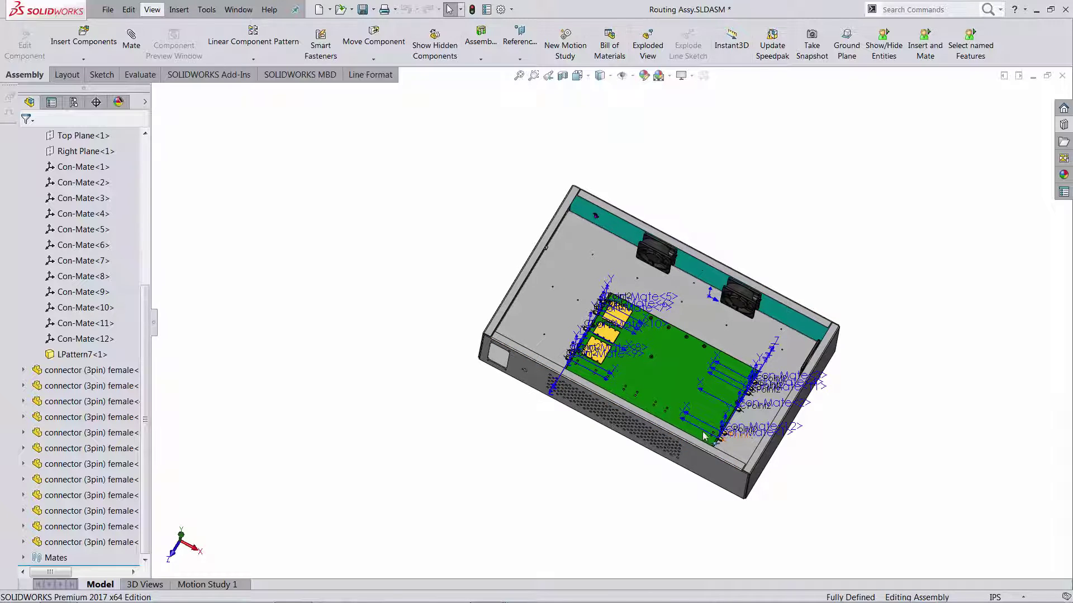
{"action": "scroll", "coordinate": [655, 434], "scroll_direction": "down", "scroll_amount": 2}
Hide the coordinate systems and zoom to fit the whole enclosure
{"action": "left_click", "coordinate": [633, 77]}
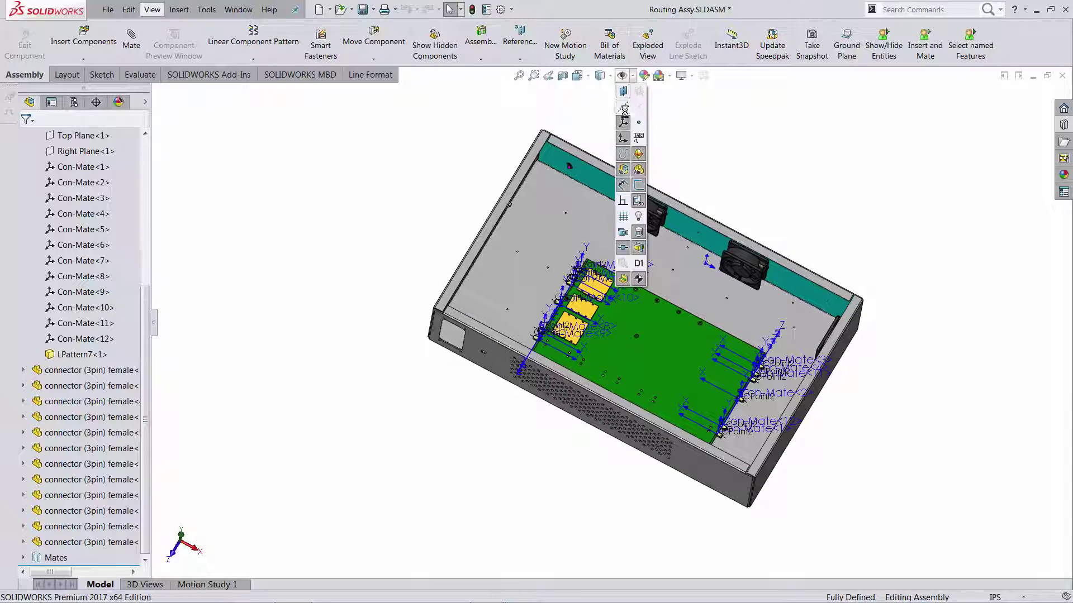
{"action": "left_click", "coordinate": [634, 137]}
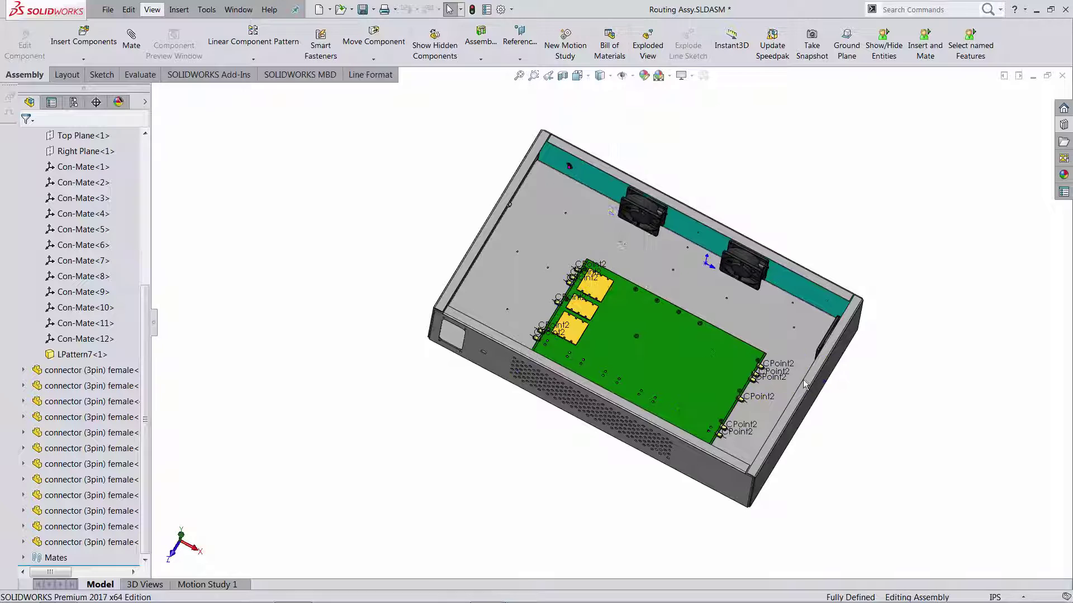
{"action": "scroll", "coordinate": [634, 384], "scroll_direction": "down", "scroll_amount": 5}
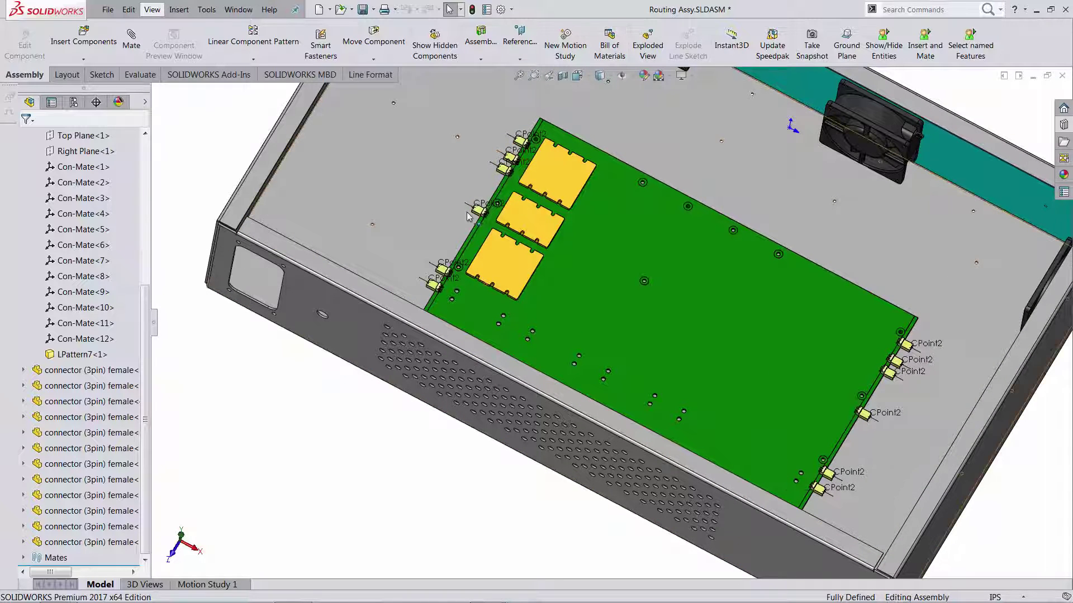
{"action": "key", "text": "f"}
{"action": "middle_click_drag", "start_coordinate": [938, 397], "coordinate": [913, 301]}
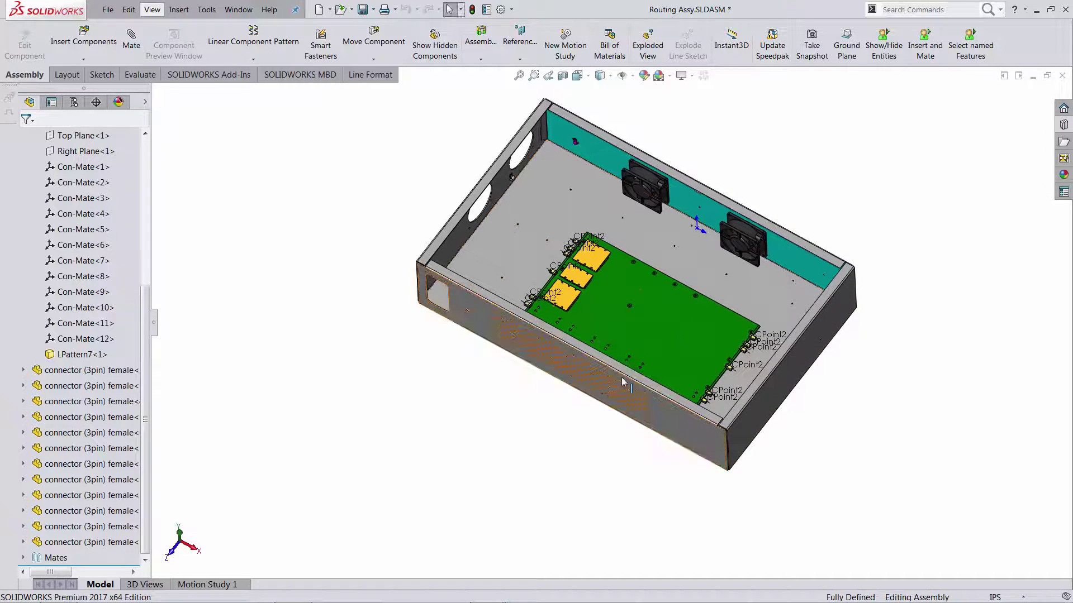